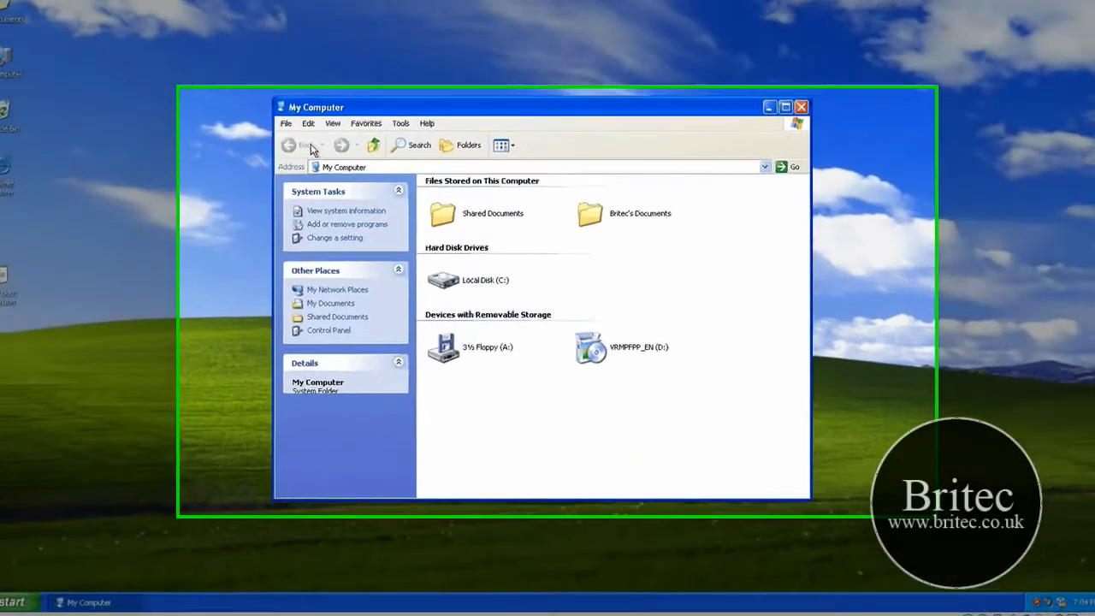
Step: Run d:\i386\winnt32.exe /cmdcons from the setup CD and install the Windows Recovery Console as a startup option
{"action": "mouse_move", "coordinate": [592, 344]}
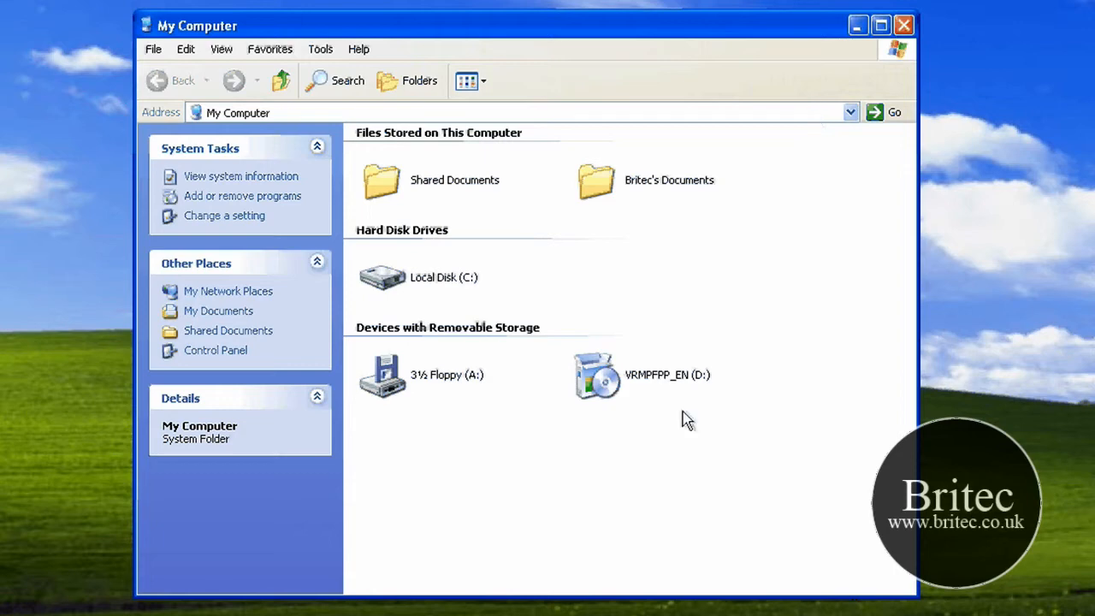
{"action": "mouse_move", "coordinate": [731, 351]}
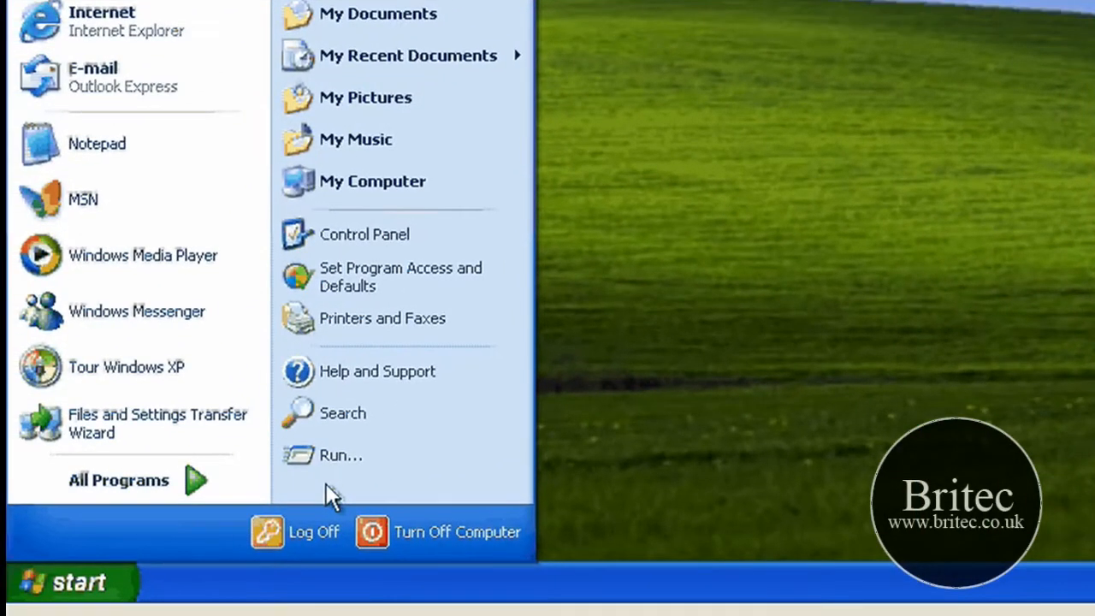
{"action": "left_click", "coordinate": [330, 455]}
{"action": "left_click_drag", "start_coordinate": [304, 434], "coordinate": [179, 429]}
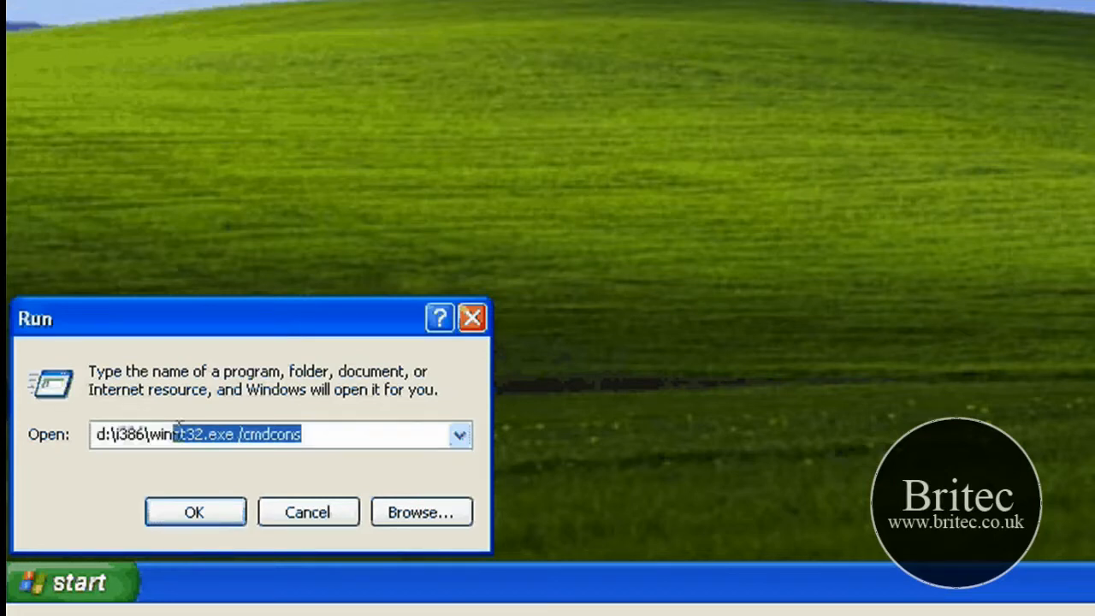
{"action": "left_click", "coordinate": [332, 437]}
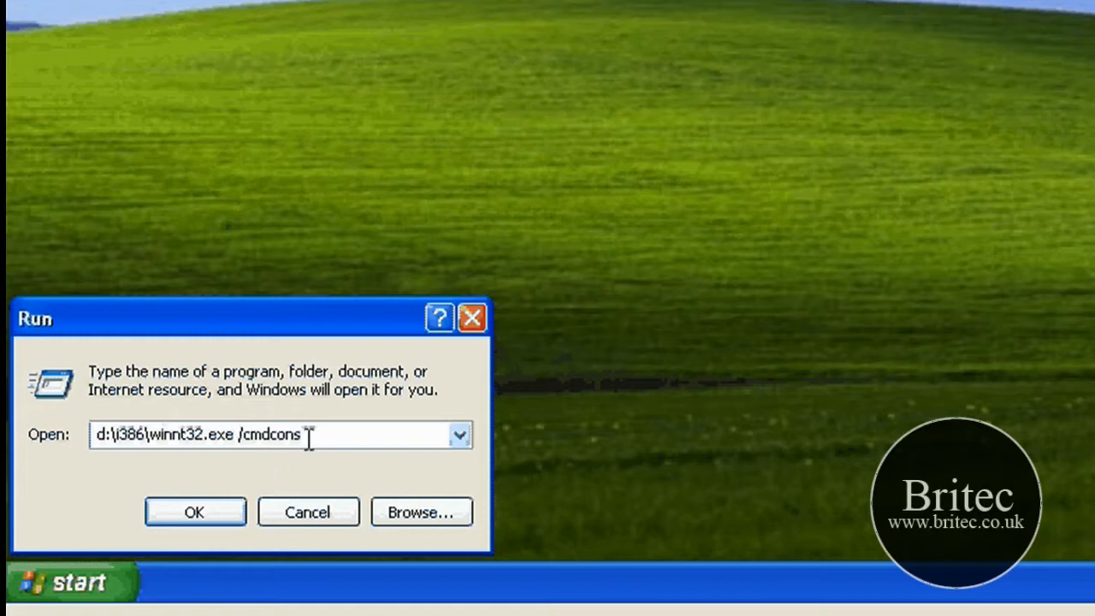
{"action": "left_click_drag", "start_coordinate": [308, 438], "coordinate": [93, 473]}
{"action": "type", "text": "u"}
{"action": "left_click", "coordinate": [240, 511]}
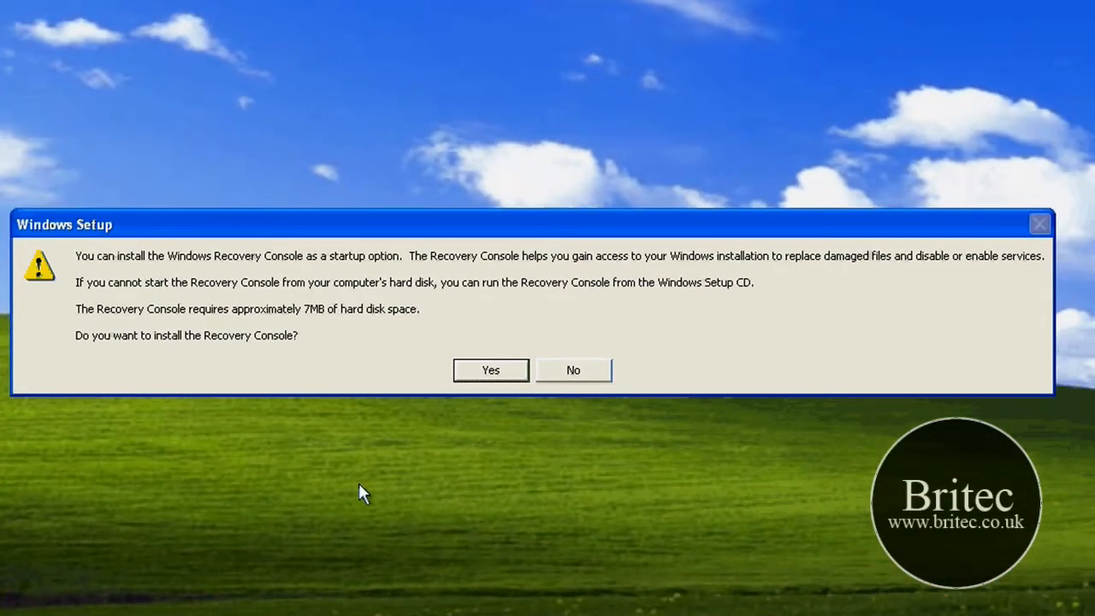
{"action": "key", "text": "Return"}
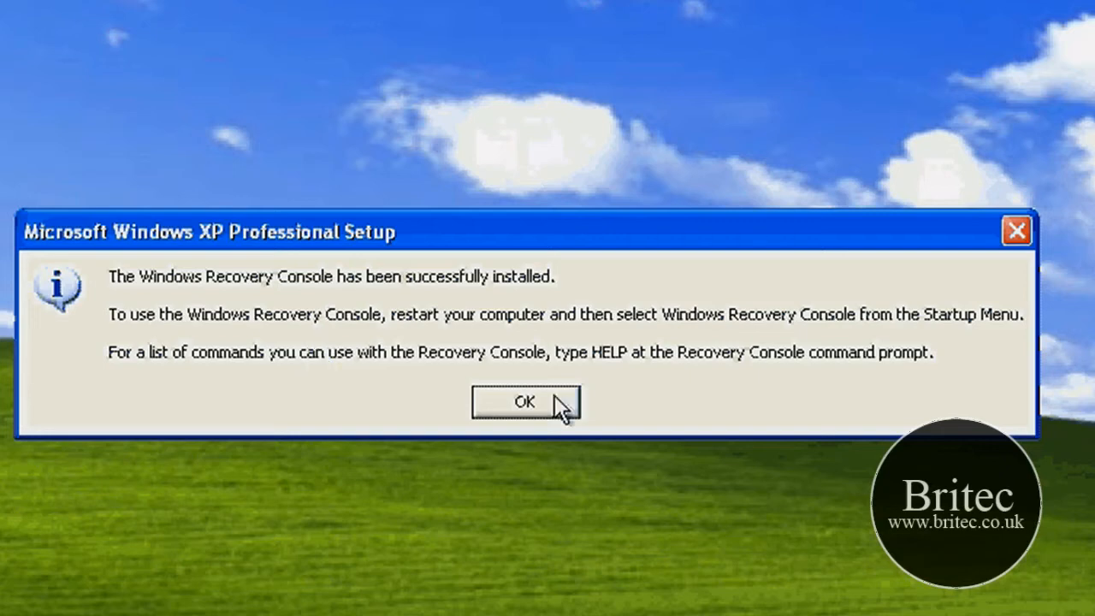
{"action": "left_click", "coordinate": [560, 406]}
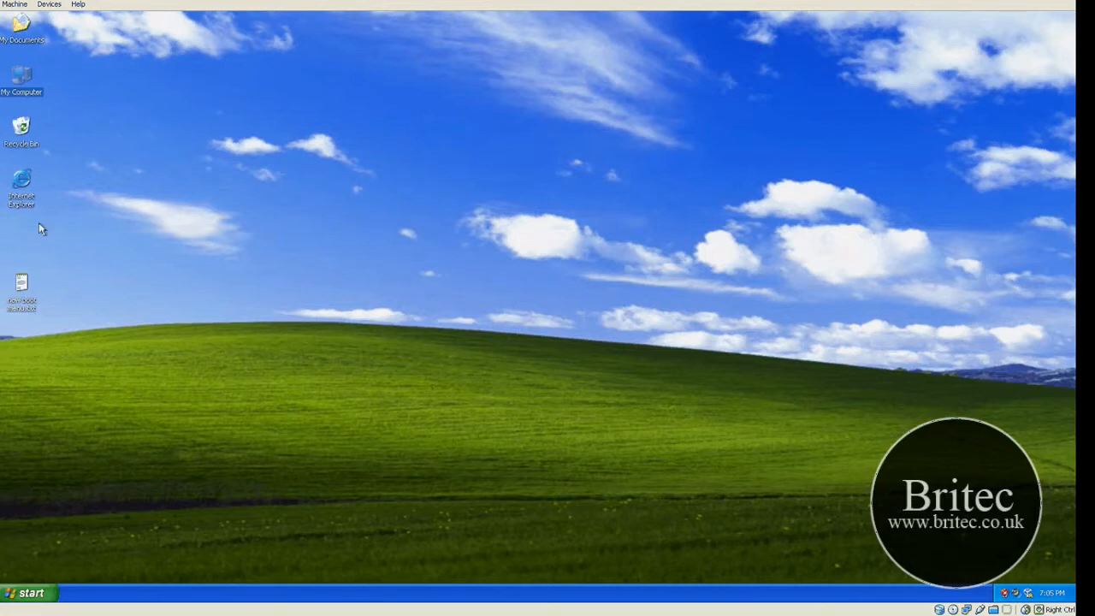
Step: Restart the computer and start Microsoft Windows XP Professional from the operating system list
{"action": "left_click", "coordinate": [206, 570]}
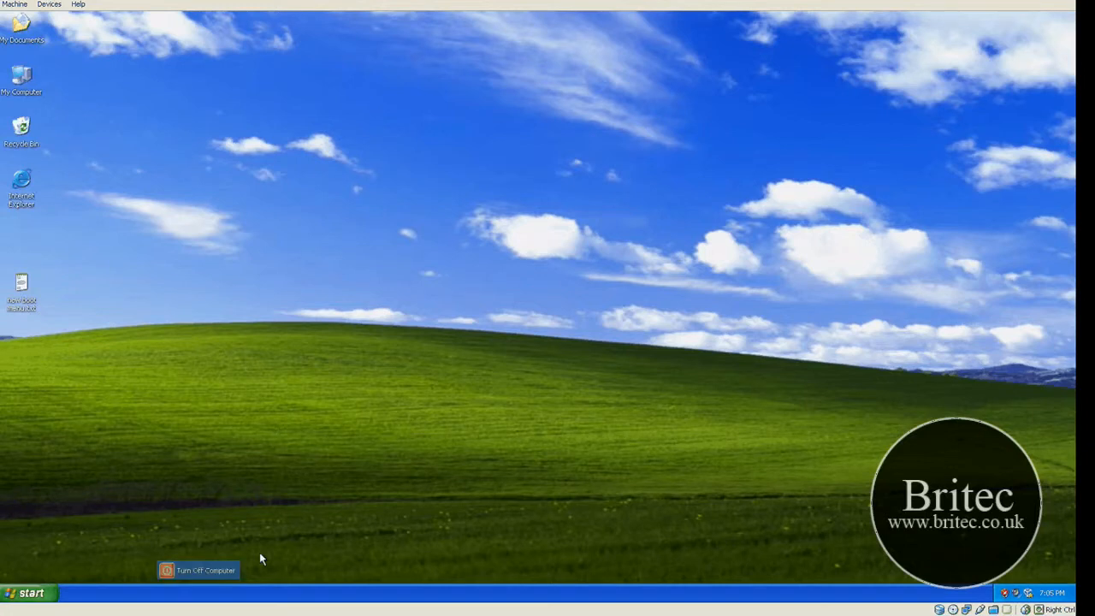
{"action": "left_click", "coordinate": [596, 235]}
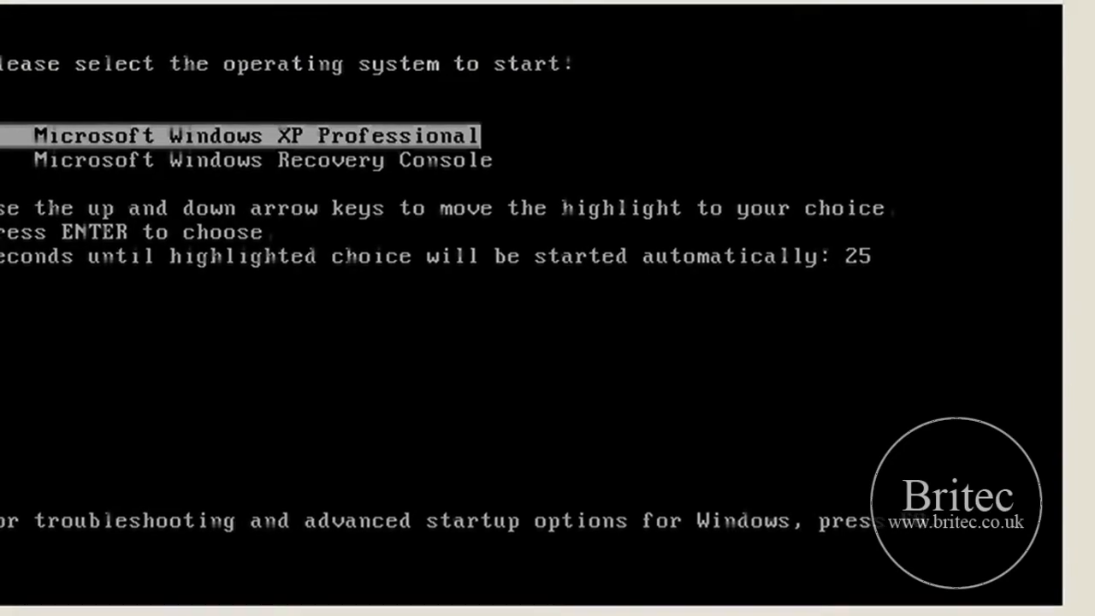
{"action": "key", "text": "Down"}
{"action": "key", "text": "Up"}
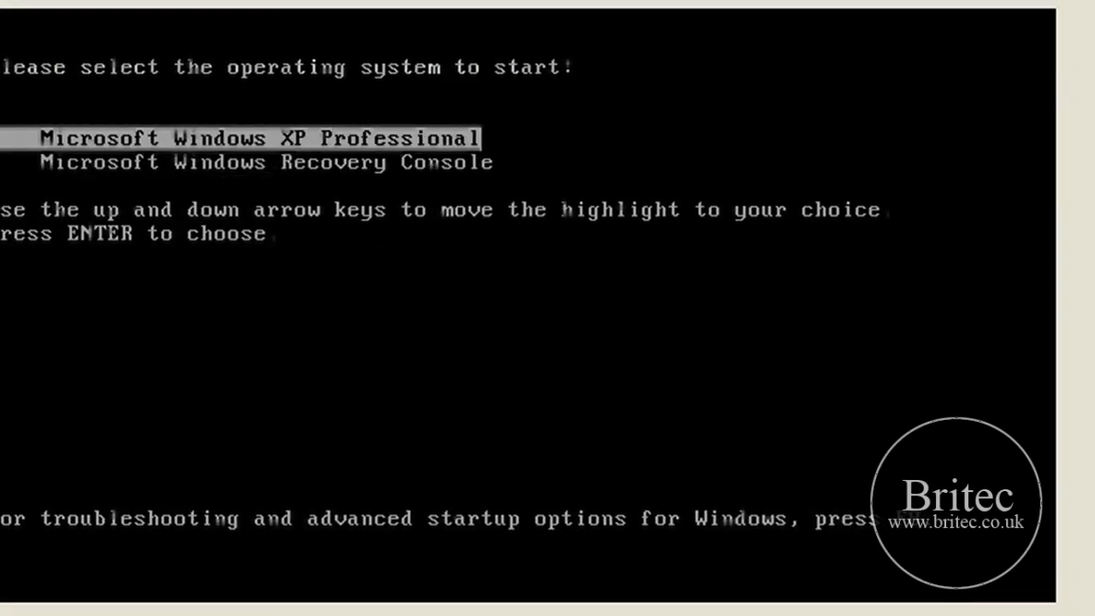
{"action": "key", "text": "Return"}
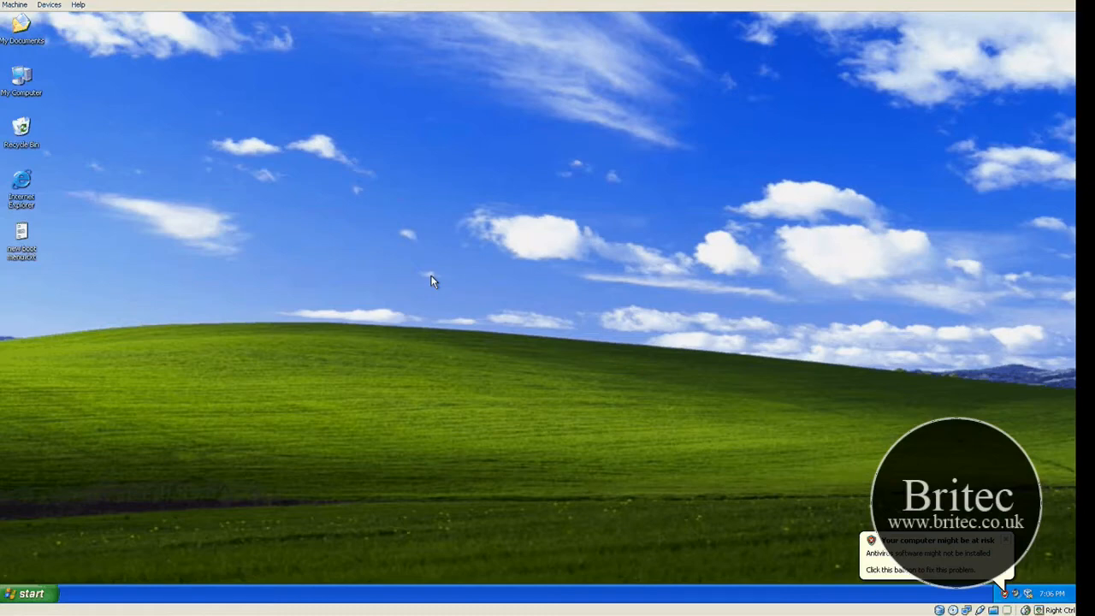
Step: Open Local Disk (C:) from My Computer
{"action": "left_click", "coordinate": [22, 81]}
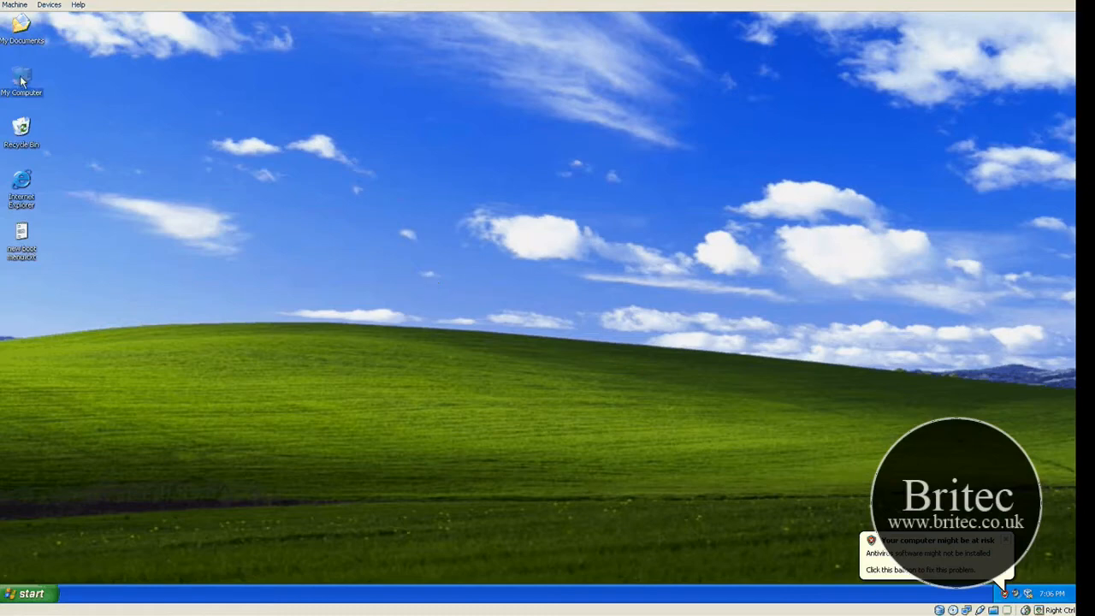
{"action": "double_click", "coordinate": [21, 80]}
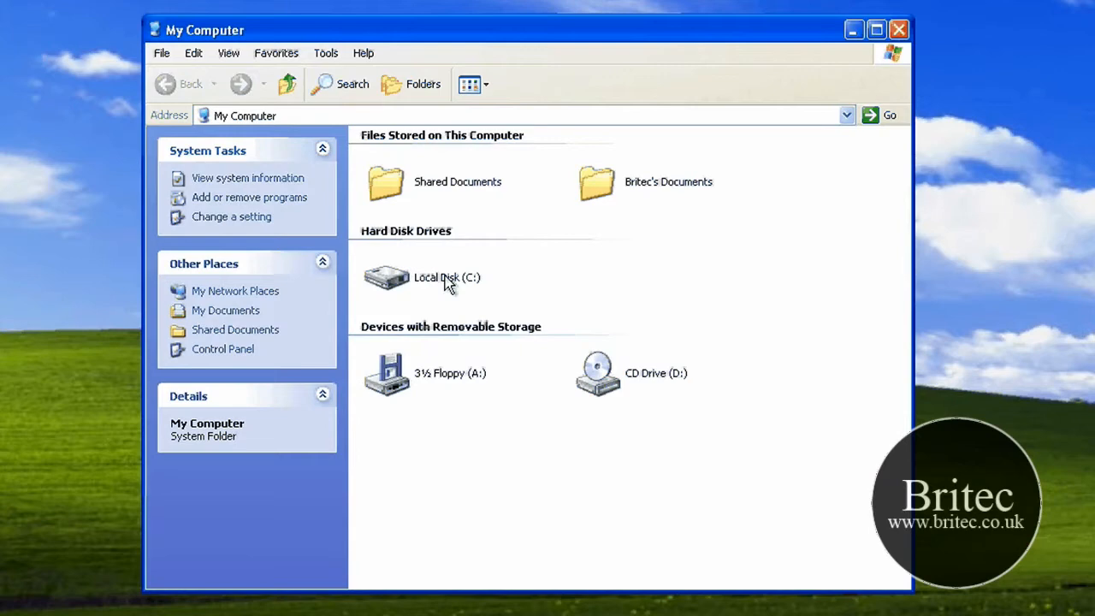
{"action": "left_click", "coordinate": [470, 286]}
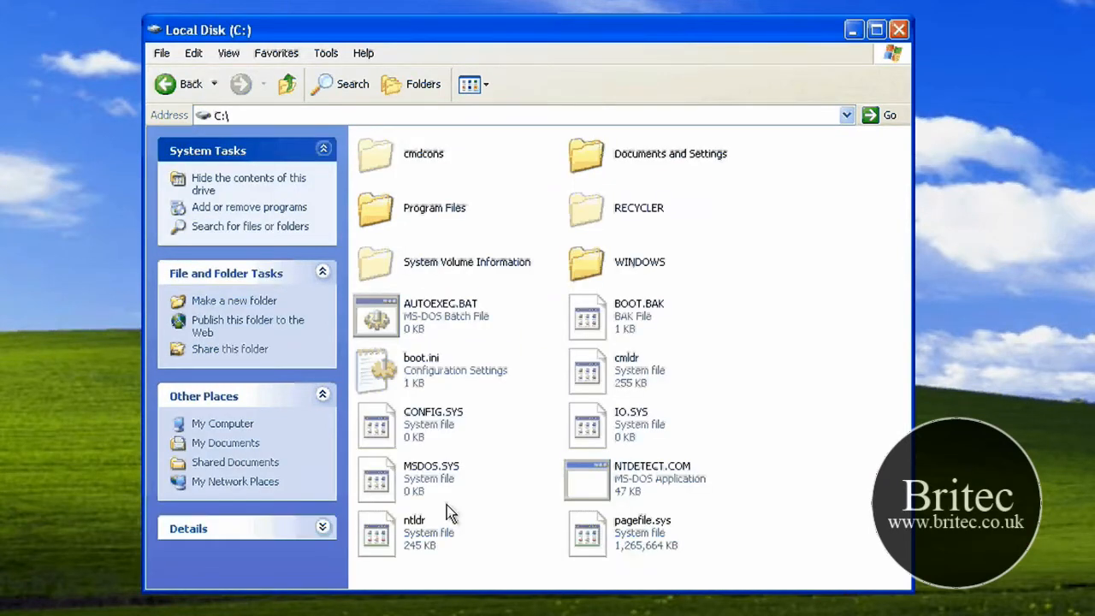
Step: Set the folder options to not show hidden files and folders and to hide protected operating system files
{"action": "left_click", "coordinate": [323, 53]}
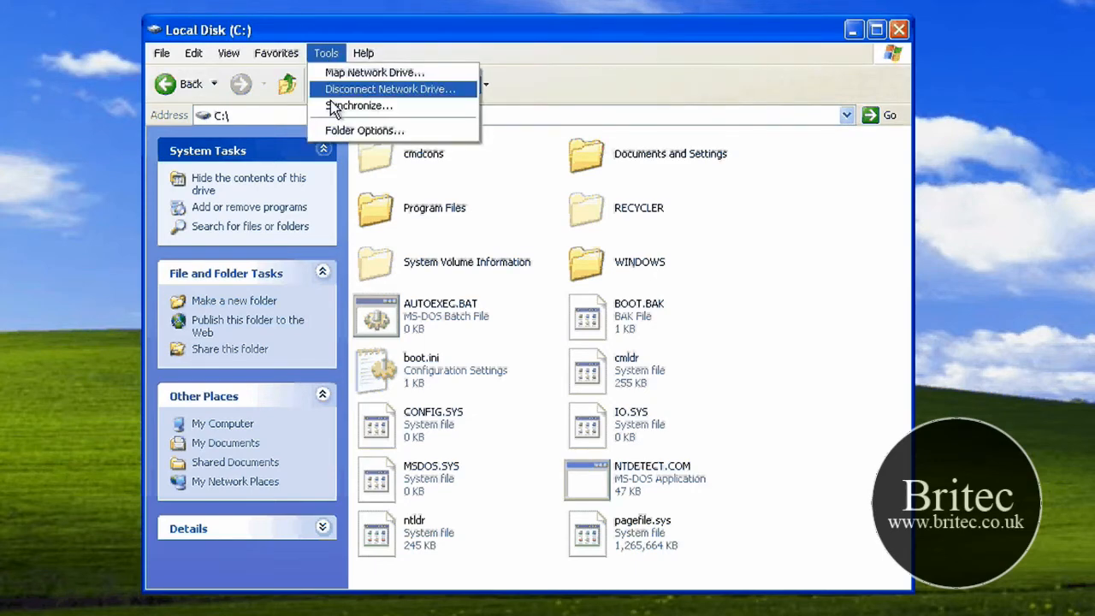
{"action": "left_click", "coordinate": [360, 130]}
{"action": "left_click_drag", "start_coordinate": [295, 48], "coordinate": [488, 141]}
{"action": "left_click", "coordinate": [425, 168]}
{"action": "left_click", "coordinate": [426, 452]}
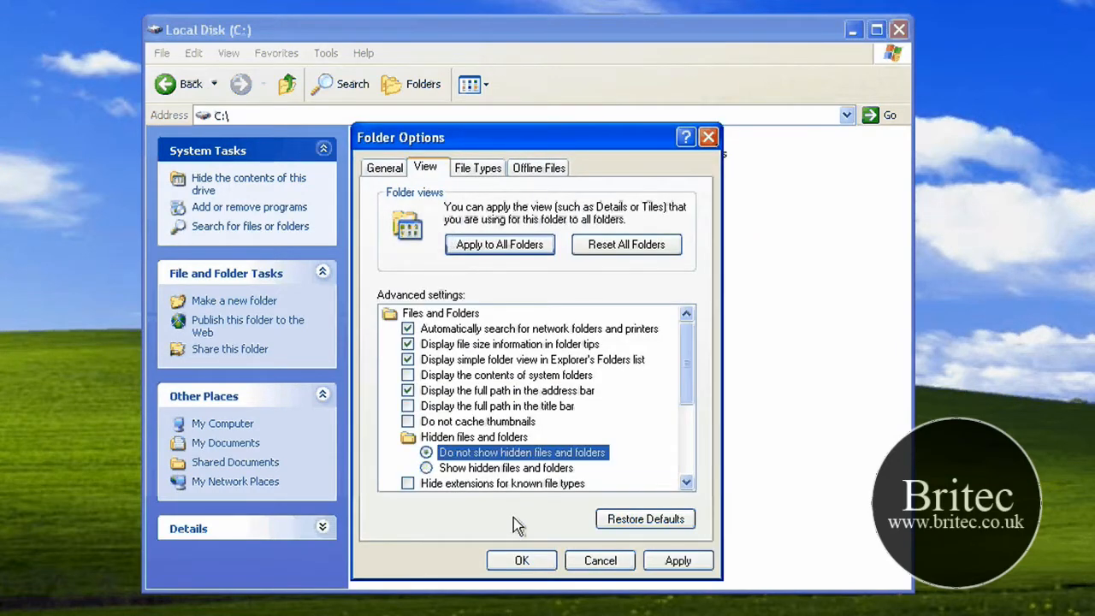
{"action": "left_click", "coordinate": [672, 563]}
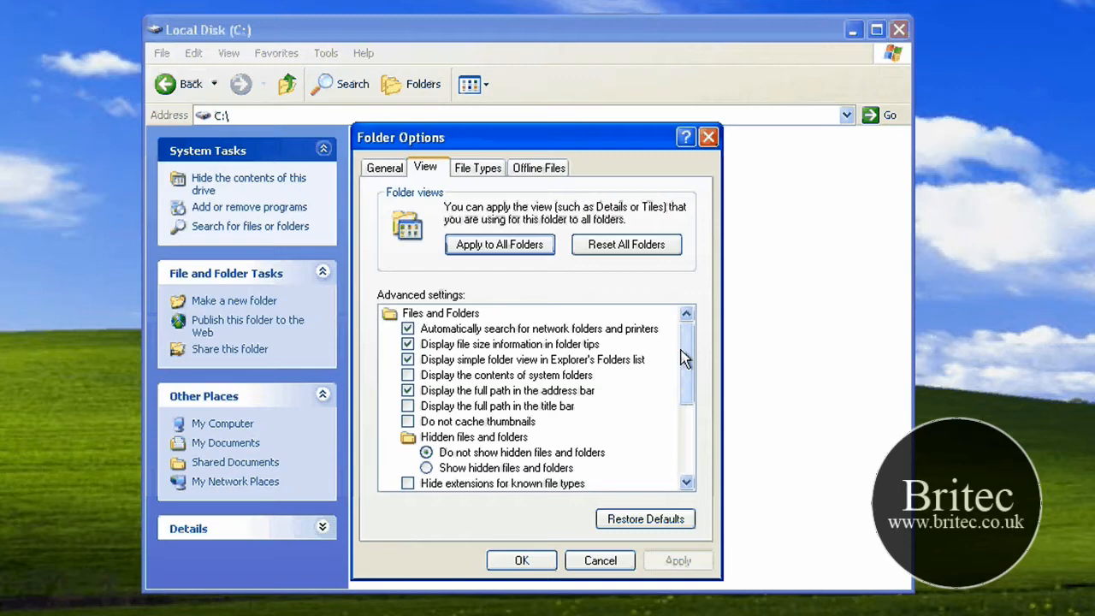
{"action": "left_click_drag", "start_coordinate": [684, 352], "coordinate": [684, 391]}
{"action": "left_click", "coordinate": [408, 422]}
{"action": "left_click", "coordinate": [522, 561]}
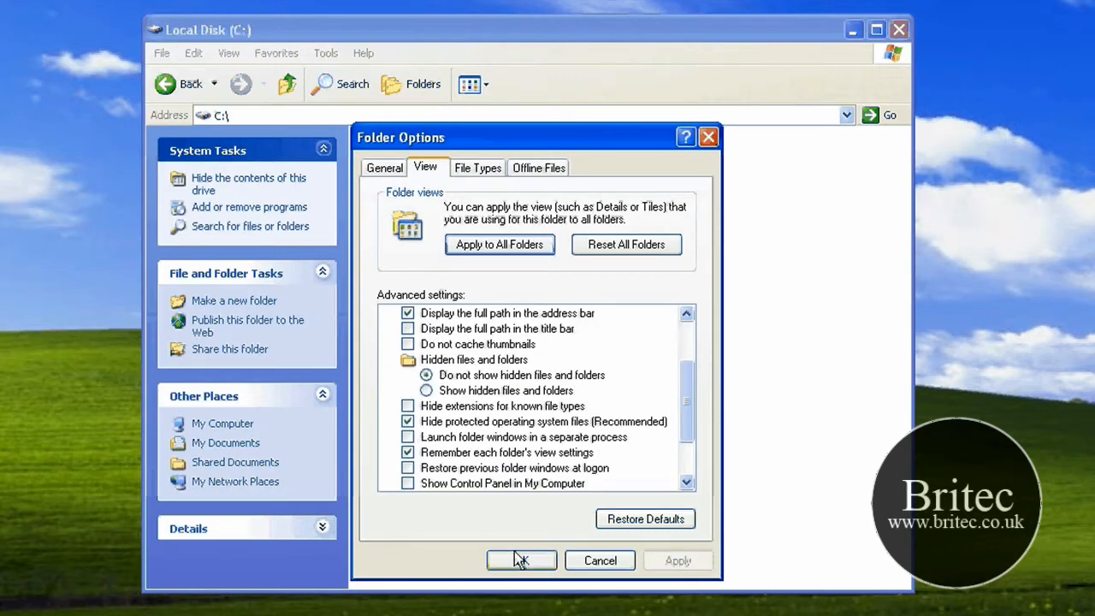
Step: Set the folder options to show hidden files and folders and stop hiding protected operating system files
{"action": "left_click", "coordinate": [330, 54]}
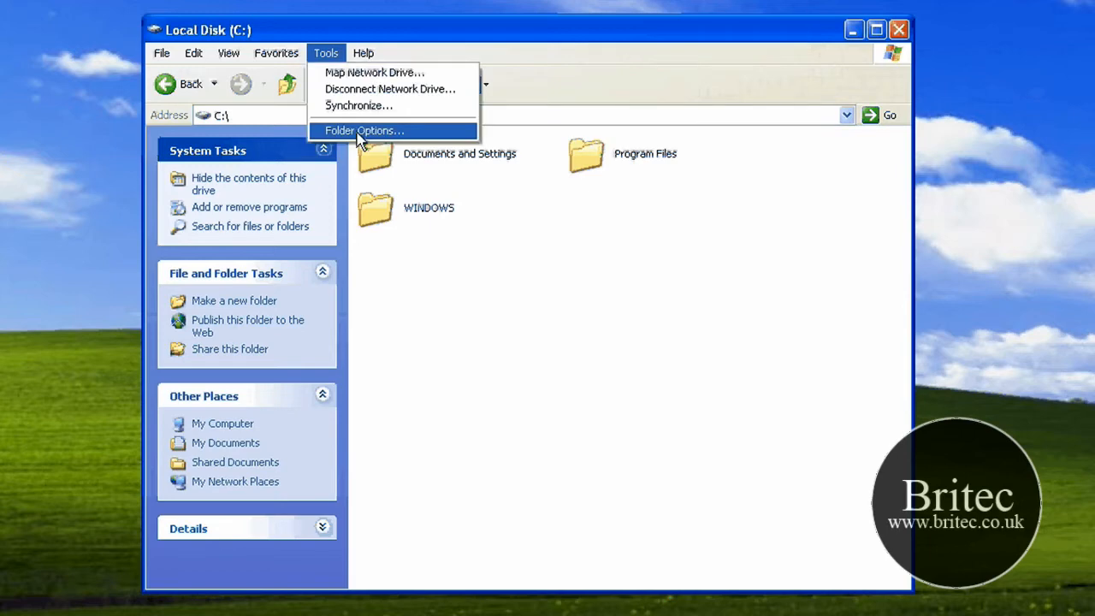
{"action": "left_click", "coordinate": [359, 131]}
{"action": "left_click_drag", "start_coordinate": [321, 55], "coordinate": [507, 137]}
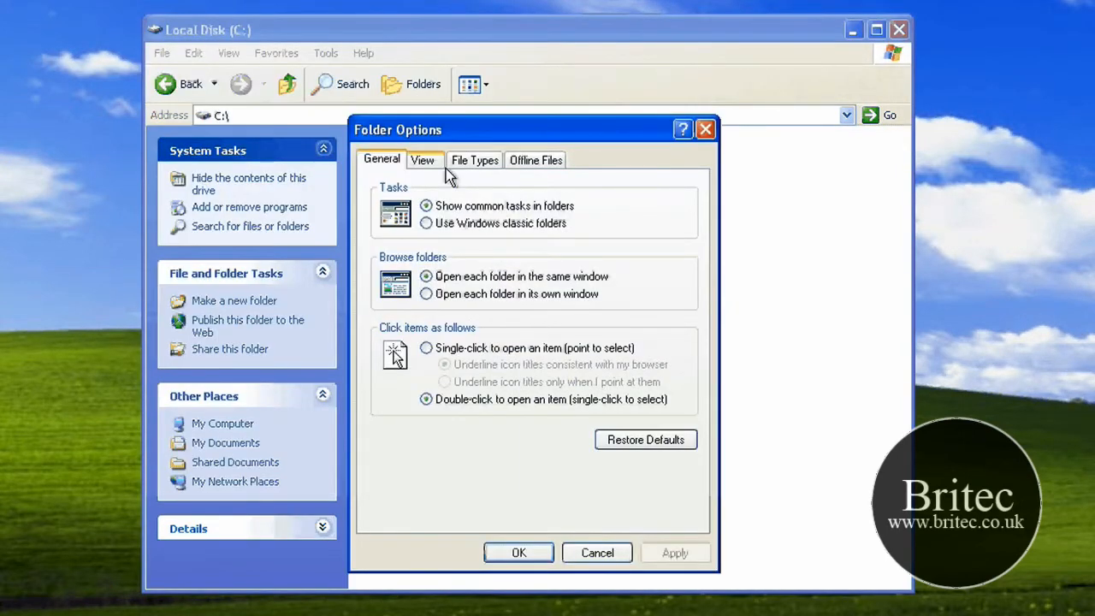
{"action": "left_click", "coordinate": [423, 161]}
{"action": "left_click", "coordinate": [424, 461]}
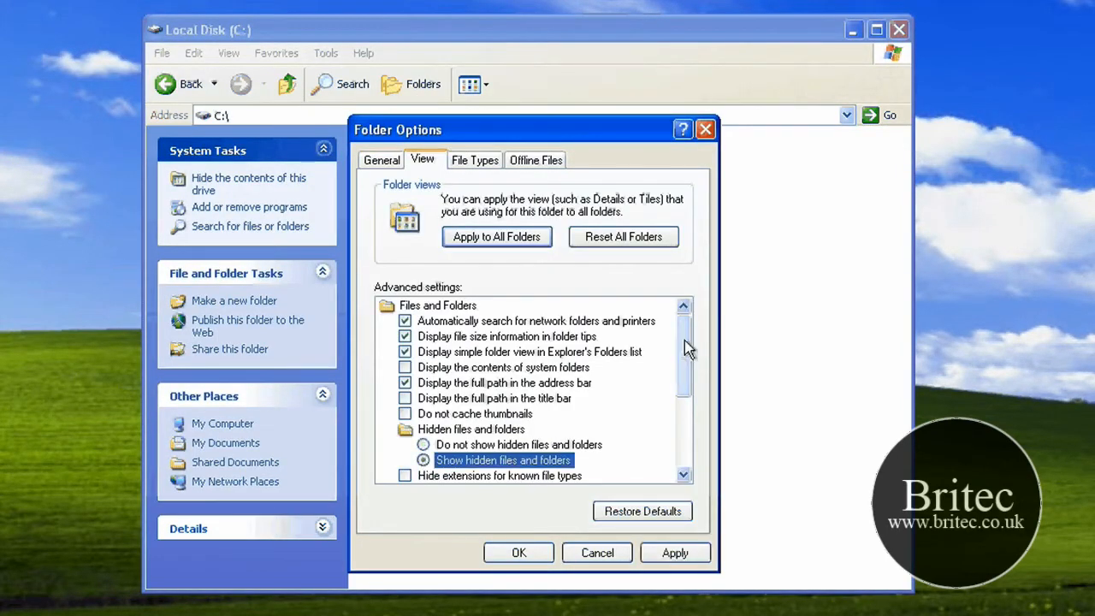
{"action": "left_click_drag", "start_coordinate": [687, 347], "coordinate": [687, 378]}
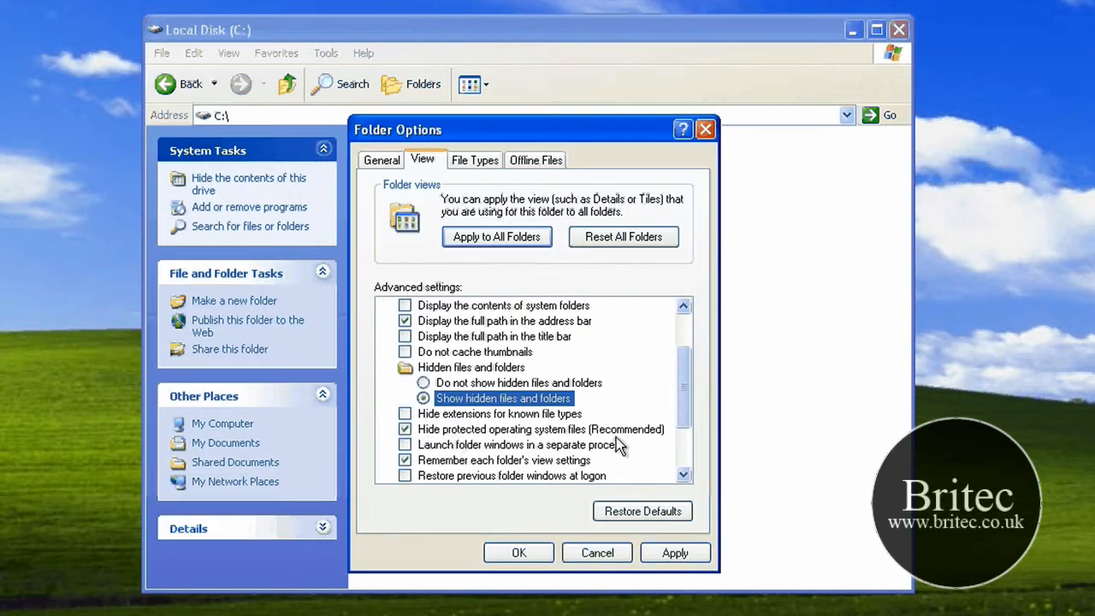
{"action": "left_click", "coordinate": [405, 430]}
{"action": "left_click", "coordinate": [519, 556]}
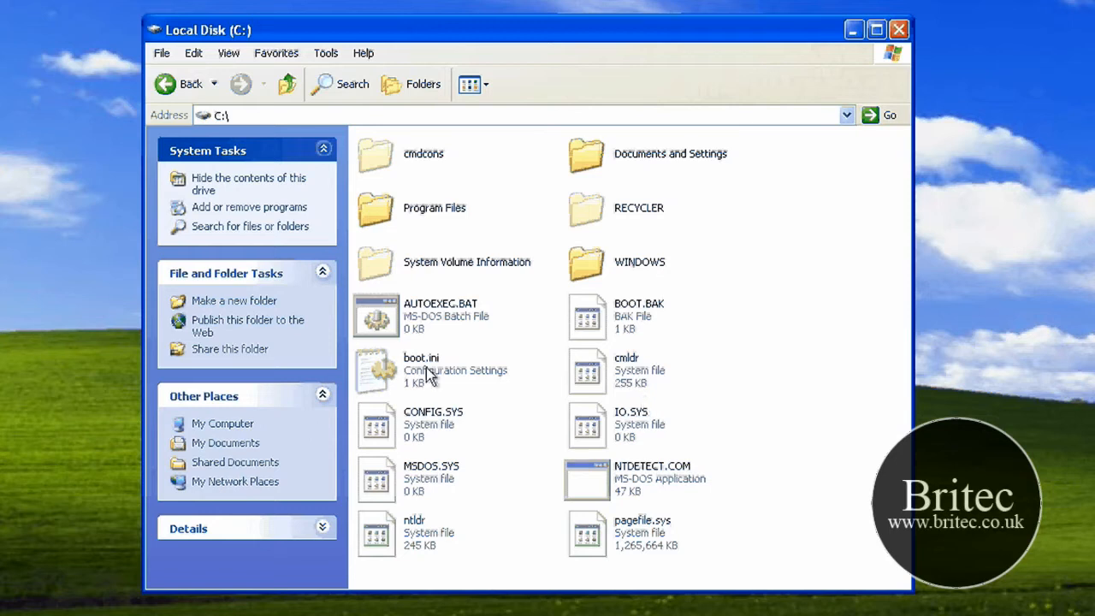
Step: Open boot.ini from the C: drive, highlight its Recovery Console entry for review, and minimize the file
{"action": "mouse_move", "coordinate": [387, 370]}
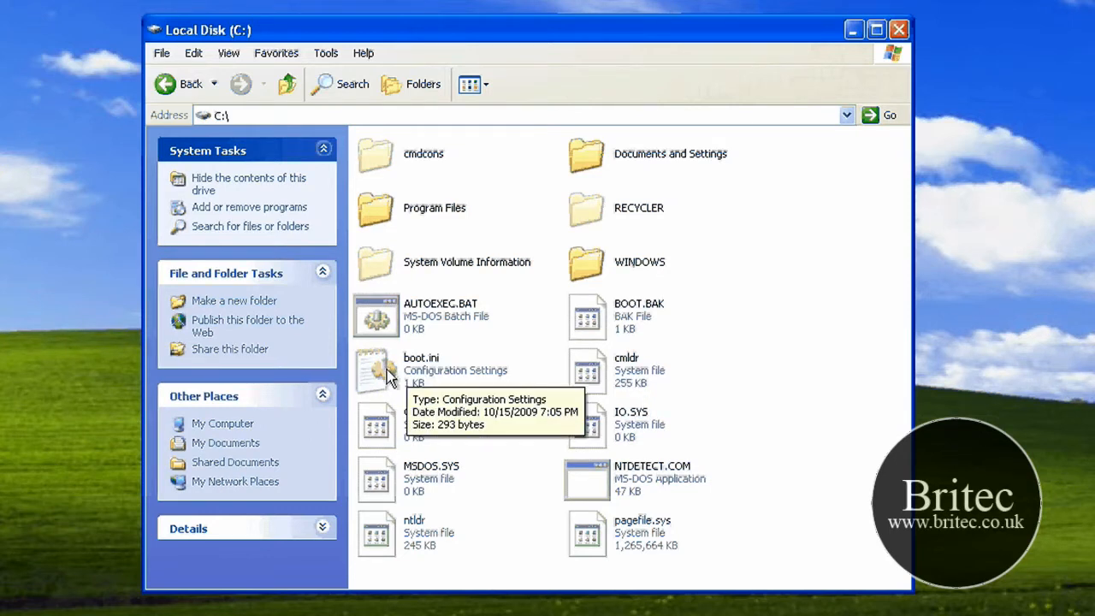
{"action": "double_click", "coordinate": [387, 369]}
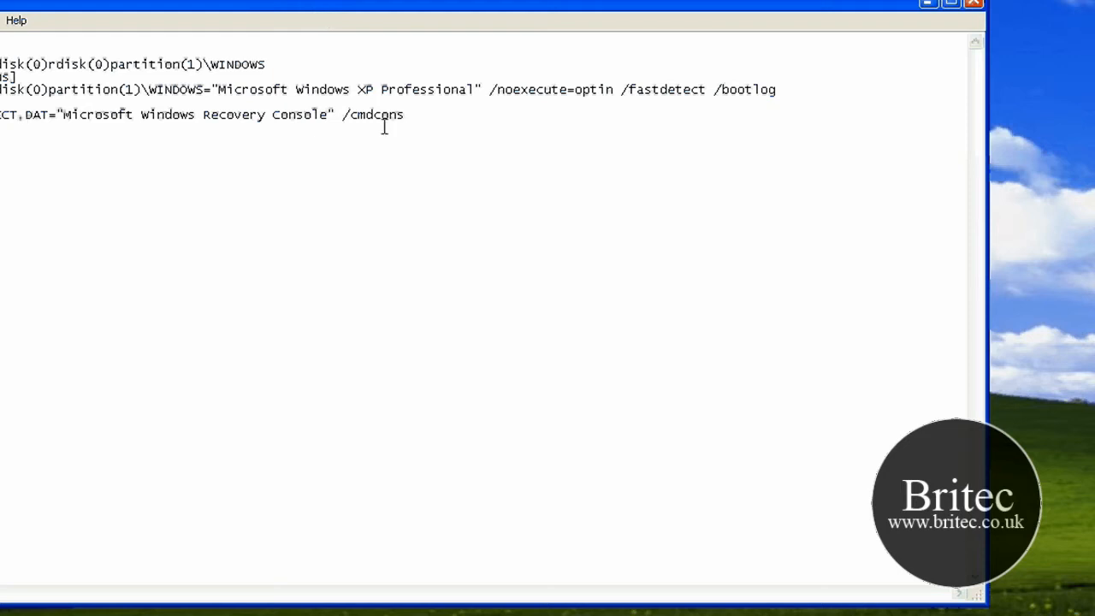
{"action": "left_click_drag", "start_coordinate": [404, 116], "coordinate": [2, 115]}
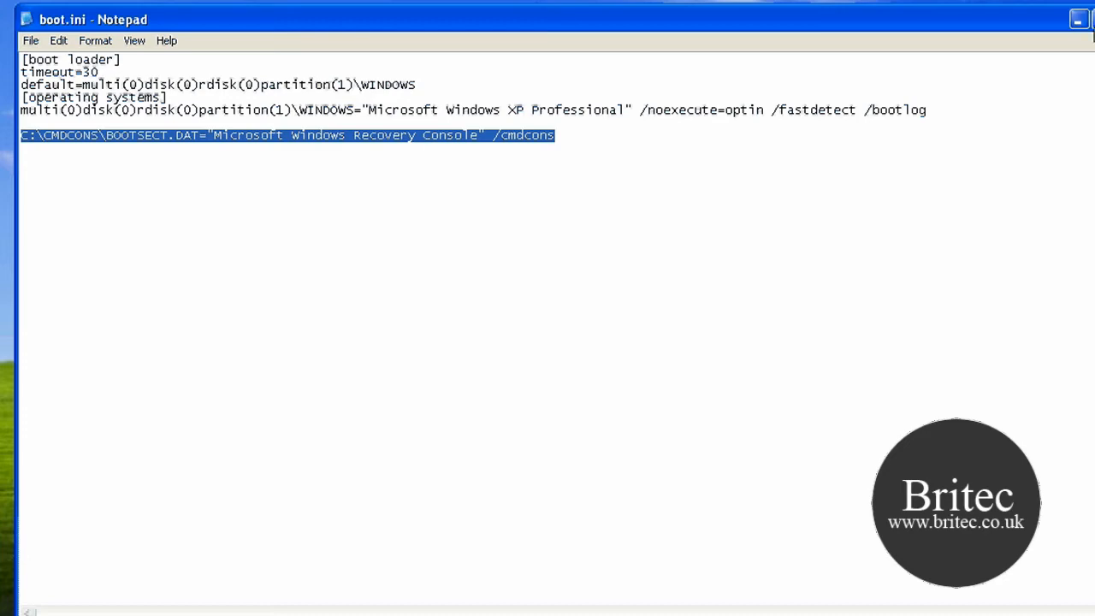
{"action": "left_click", "coordinate": [1083, 24]}
Step: Check boot.ini's properties and apply them with the Read-only attribute cleared
{"action": "right_click", "coordinate": [580, 383]}
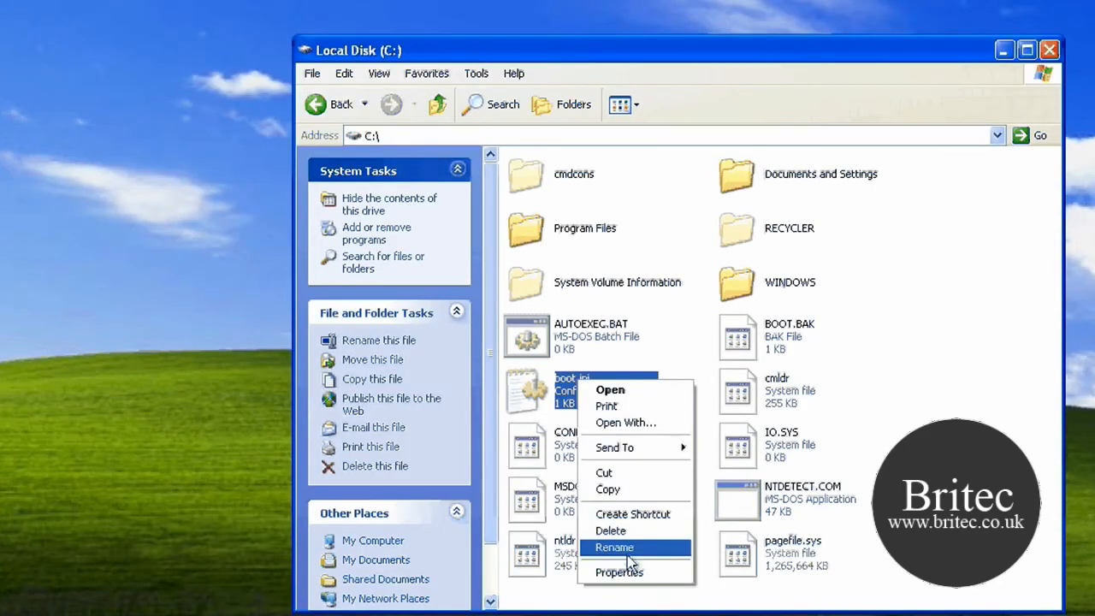
{"action": "left_click", "coordinate": [619, 572]}
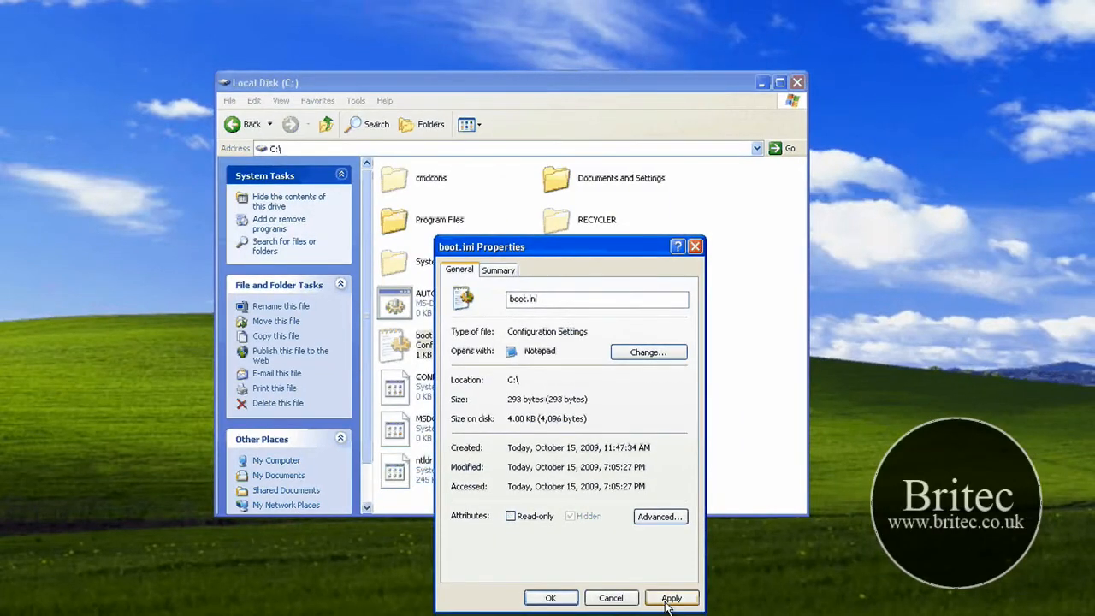
{"action": "left_click", "coordinate": [667, 601]}
{"action": "left_click", "coordinate": [550, 597]}
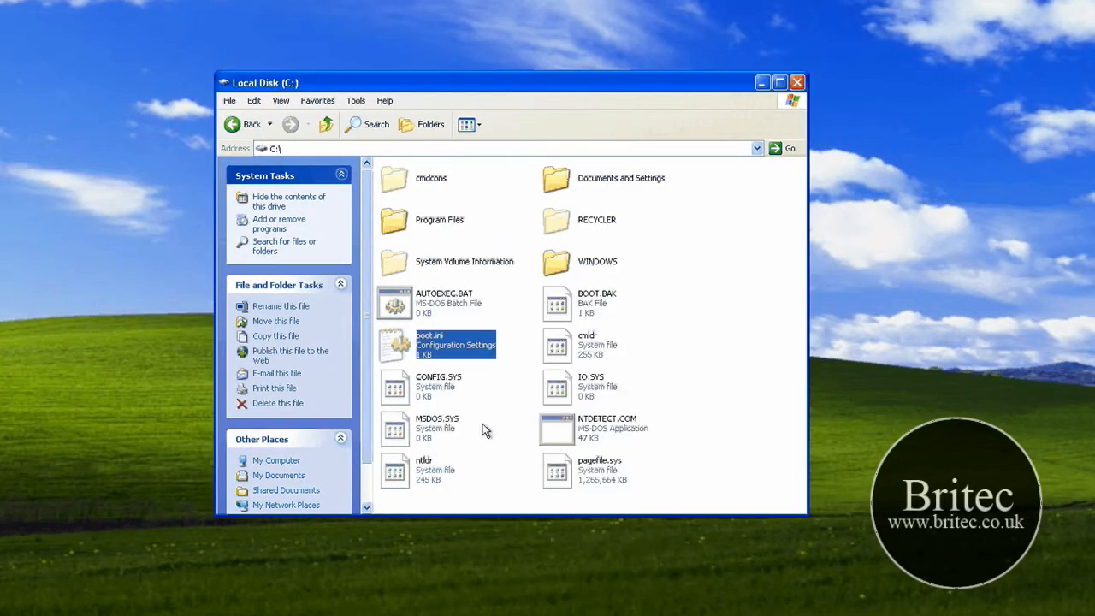
{"action": "left_click", "coordinate": [483, 423]}
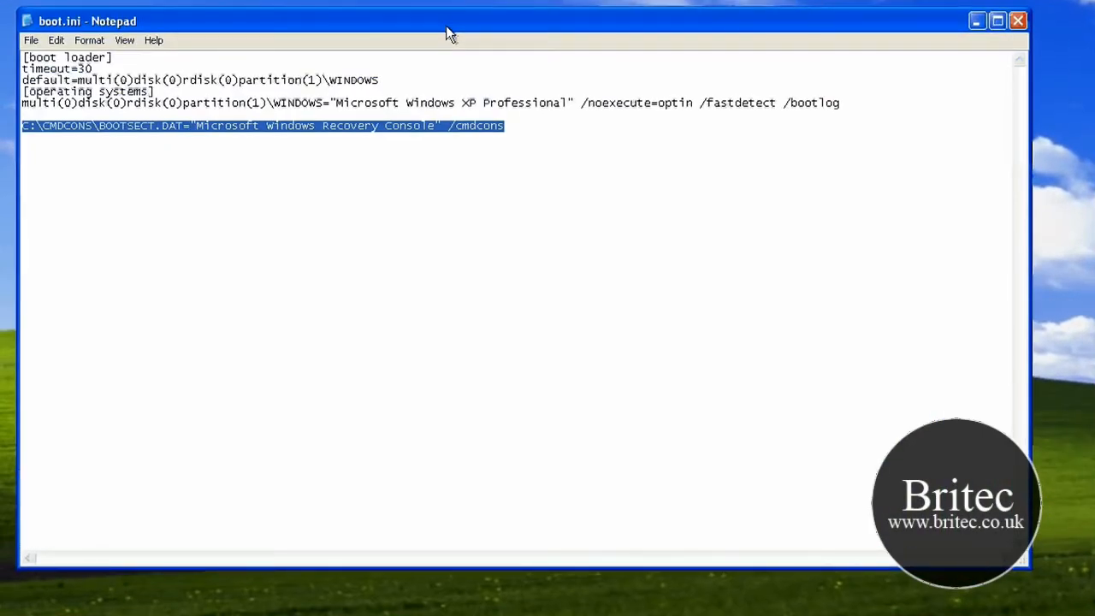
Step: Place boot.ini and new boot menu.txt so both are readable, and examine the new menu's [operating systems] entries and partition paths
{"action": "left_click_drag", "start_coordinate": [445, 25], "coordinate": [560, 41]}
{"action": "left_click", "coordinate": [291, 190]}
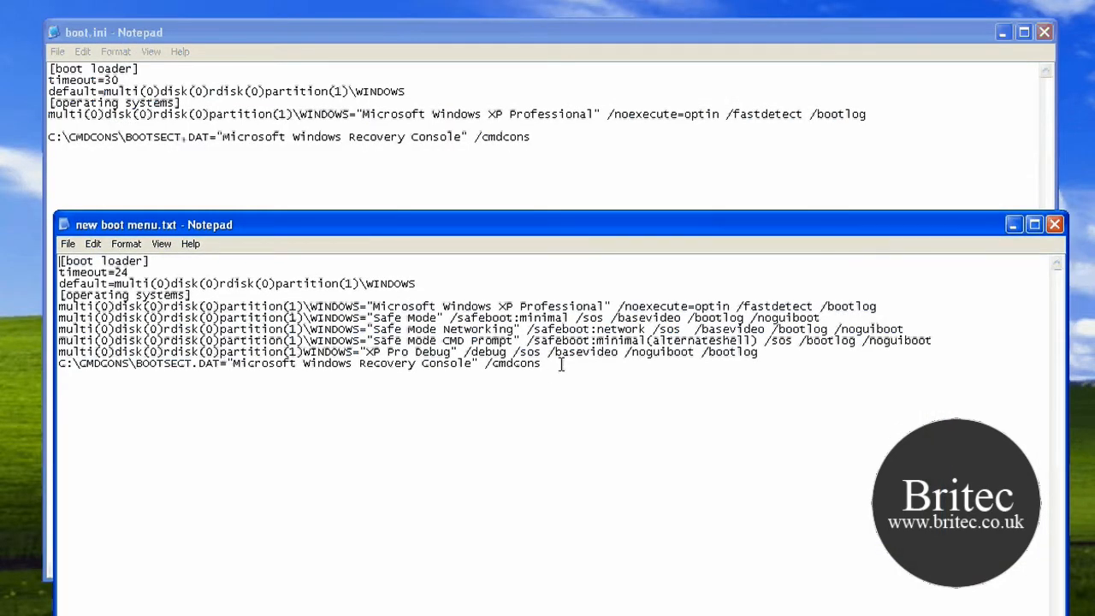
{"action": "left_click_drag", "start_coordinate": [561, 364], "coordinate": [49, 297]}
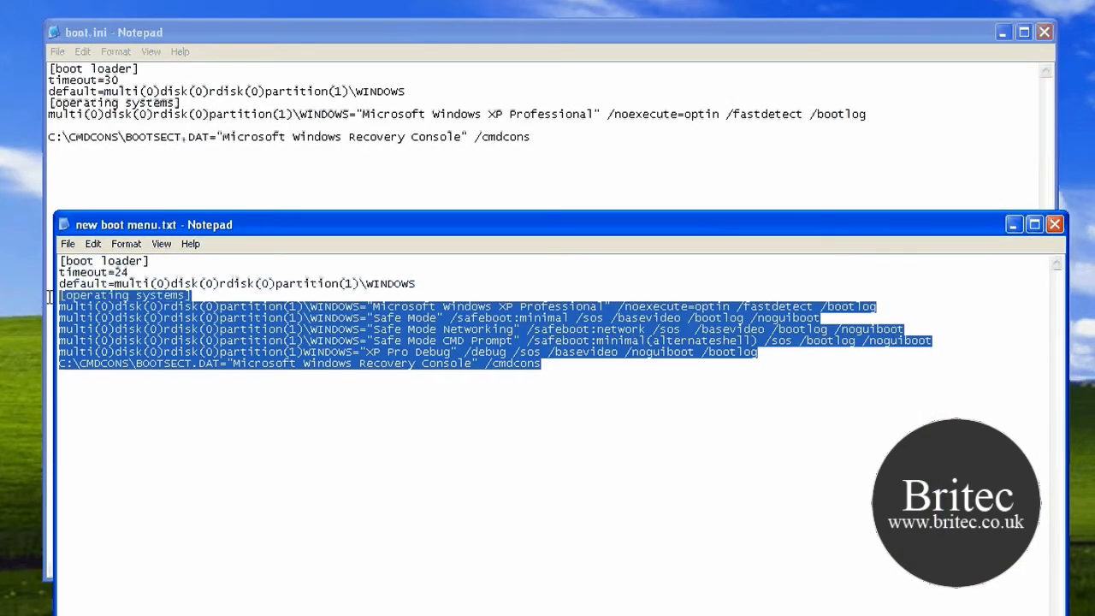
{"action": "left_click", "coordinate": [314, 433]}
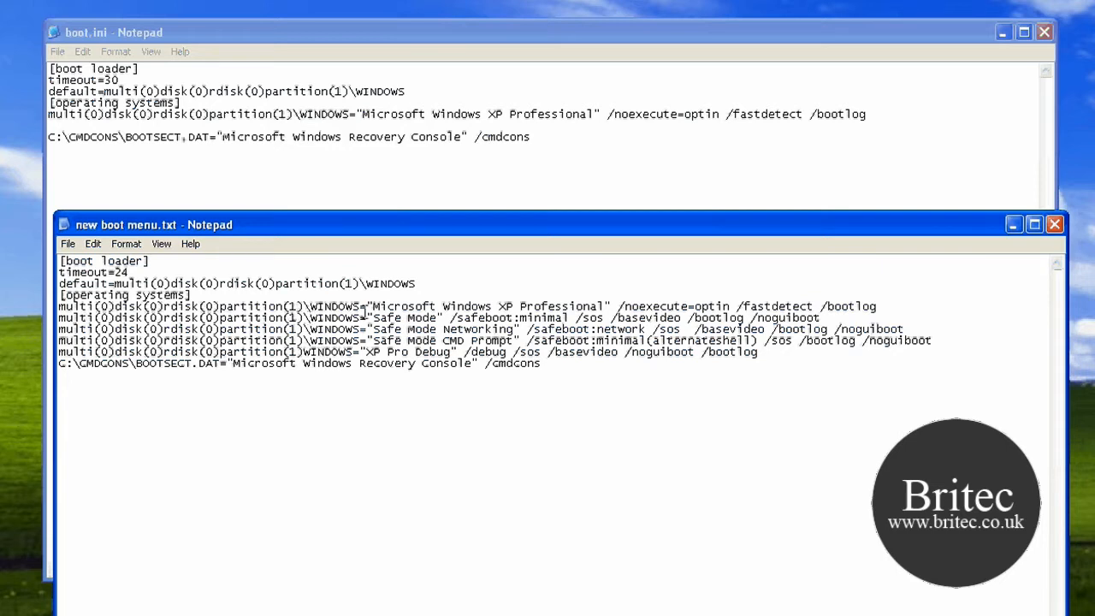
{"action": "left_click_drag", "start_coordinate": [363, 310], "coordinate": [54, 310]}
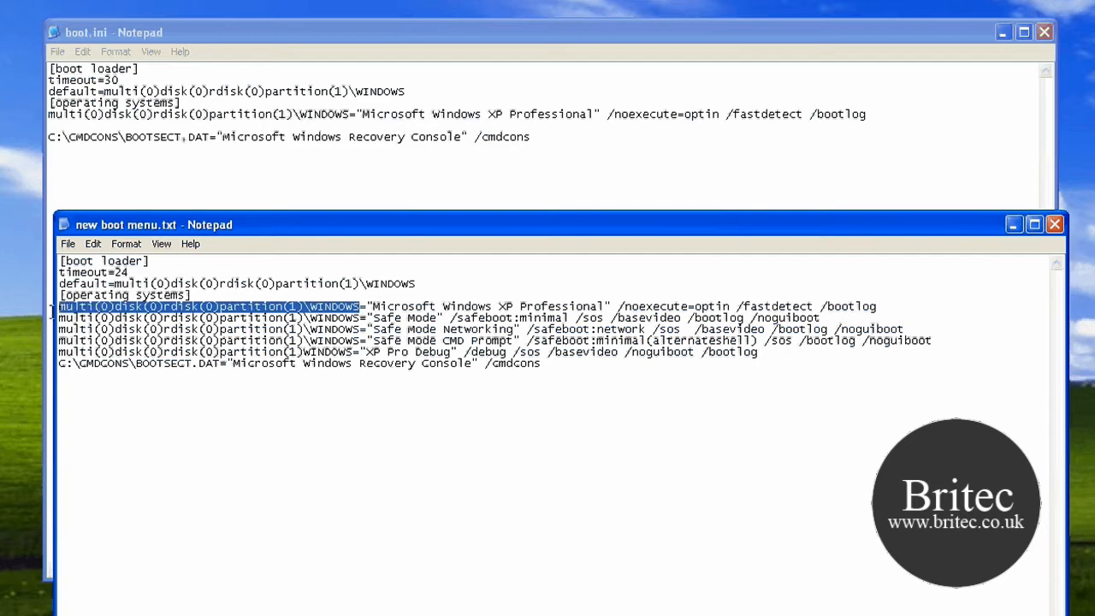
{"action": "left_click_drag", "start_coordinate": [283, 342], "coordinate": [290, 342]}
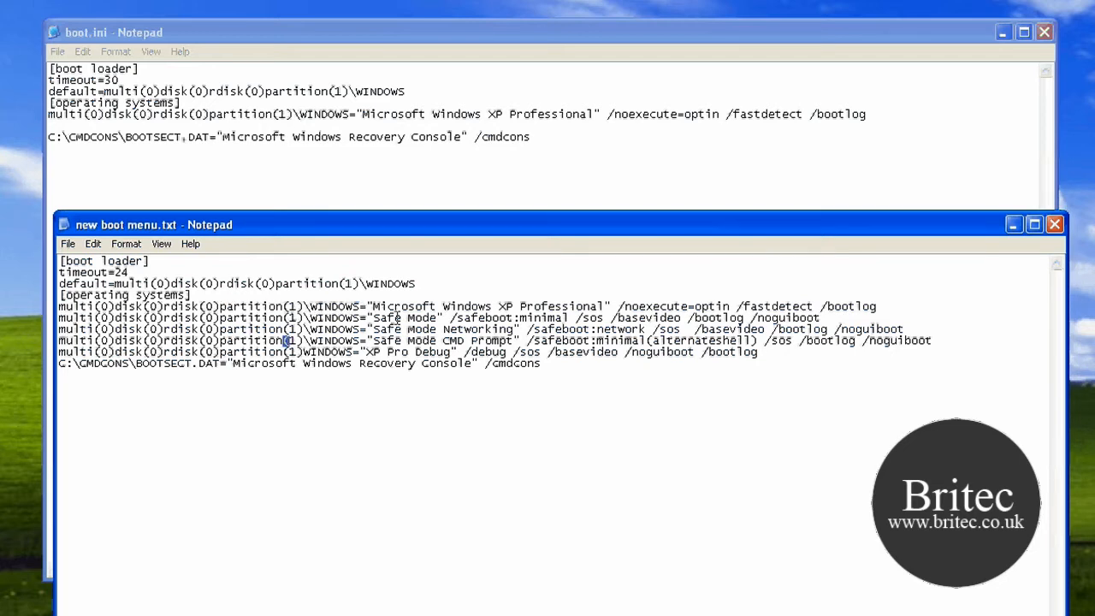
Step: Examine the new boot menu.txt entries, highlighting the Windows XP Professional and Safe Mode names, the bootlog and sos switches, and the debug and Recovery Console lines
{"action": "left_click", "coordinate": [370, 306]}
{"action": "left_click_drag", "start_coordinate": [370, 306], "coordinate": [604, 306]}
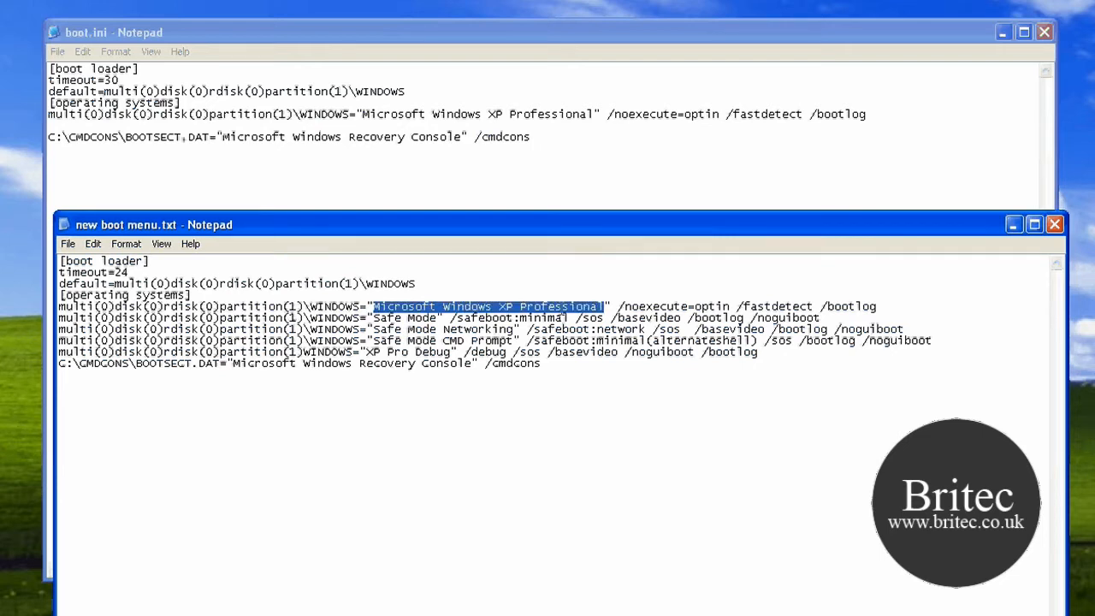
{"action": "left_click", "coordinate": [562, 306]}
{"action": "left_click_drag", "start_coordinate": [373, 317], "coordinate": [568, 319]}
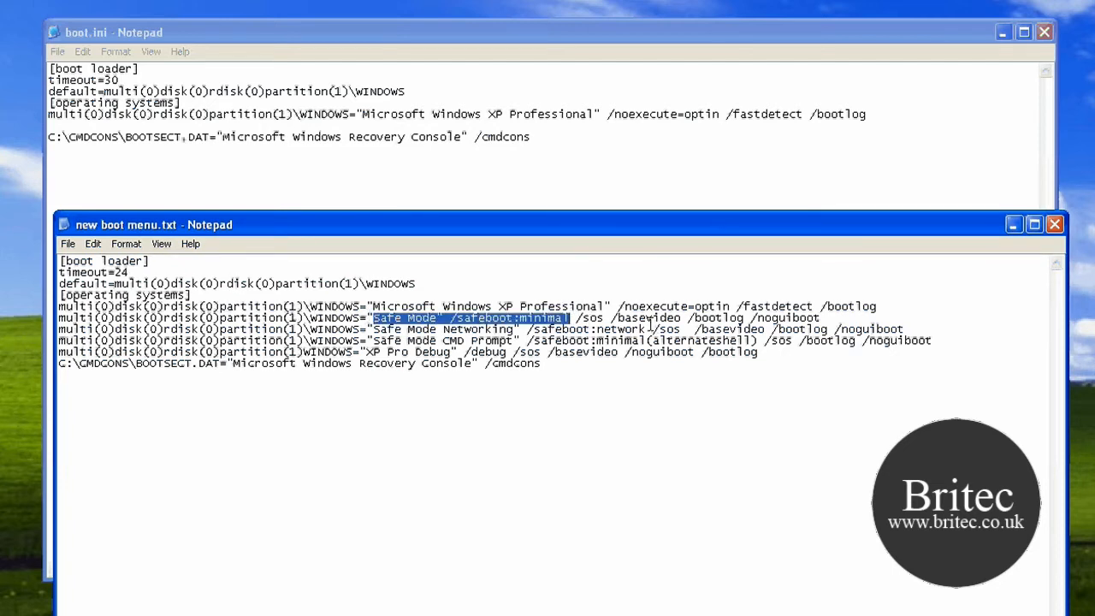
{"action": "left_click_drag", "start_coordinate": [743, 317], "coordinate": [695, 319]}
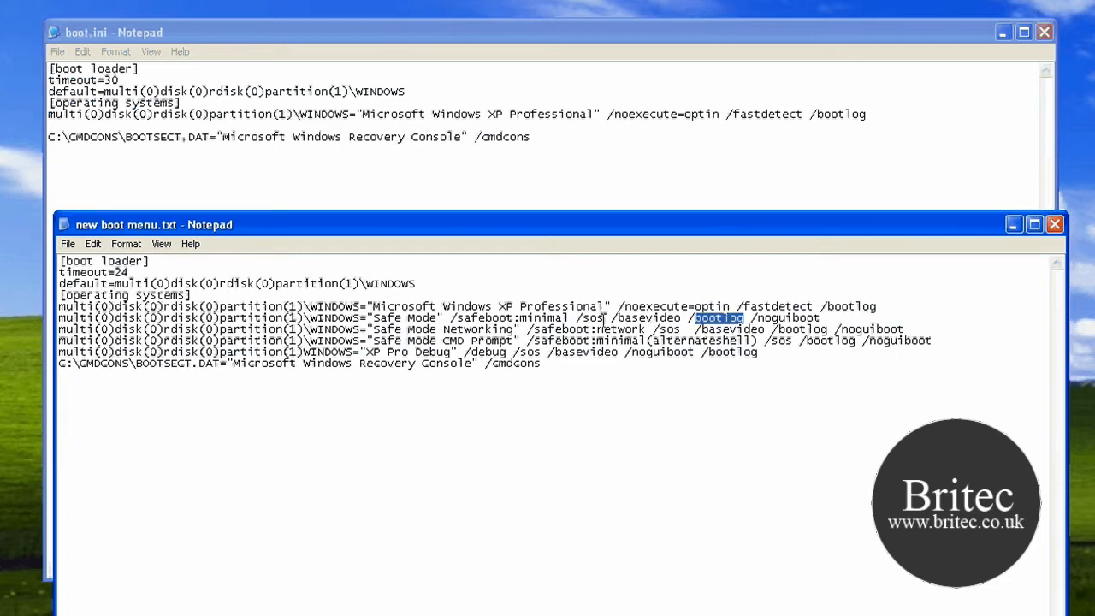
{"action": "left_click_drag", "start_coordinate": [604, 318], "coordinate": [584, 318]}
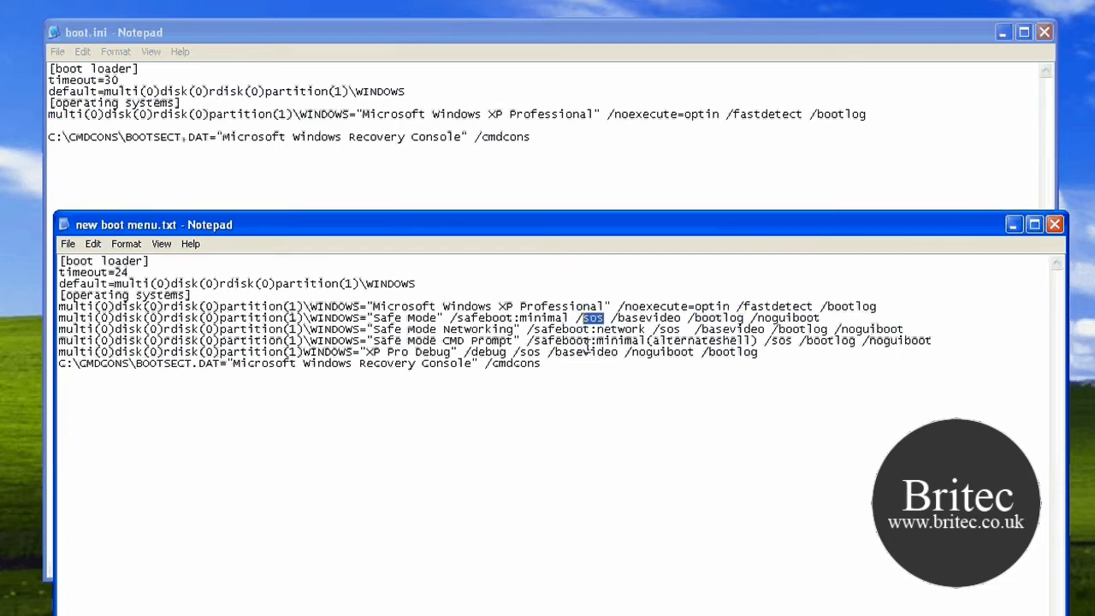
{"action": "left_click", "coordinate": [647, 328]}
{"action": "mouse_move", "coordinate": [59, 363]}
{"action": "left_mouse_down"}
{"action": "mouse_move", "coordinate": [521, 387]}
{"action": "mouse_move", "coordinate": [593, 376]}
{"action": "mouse_move", "coordinate": [129, 274]}
{"action": "mouse_move", "coordinate": [58, 317]}
{"action": "mouse_move", "coordinate": [58, 352]}
{"action": "left_mouse_up"}
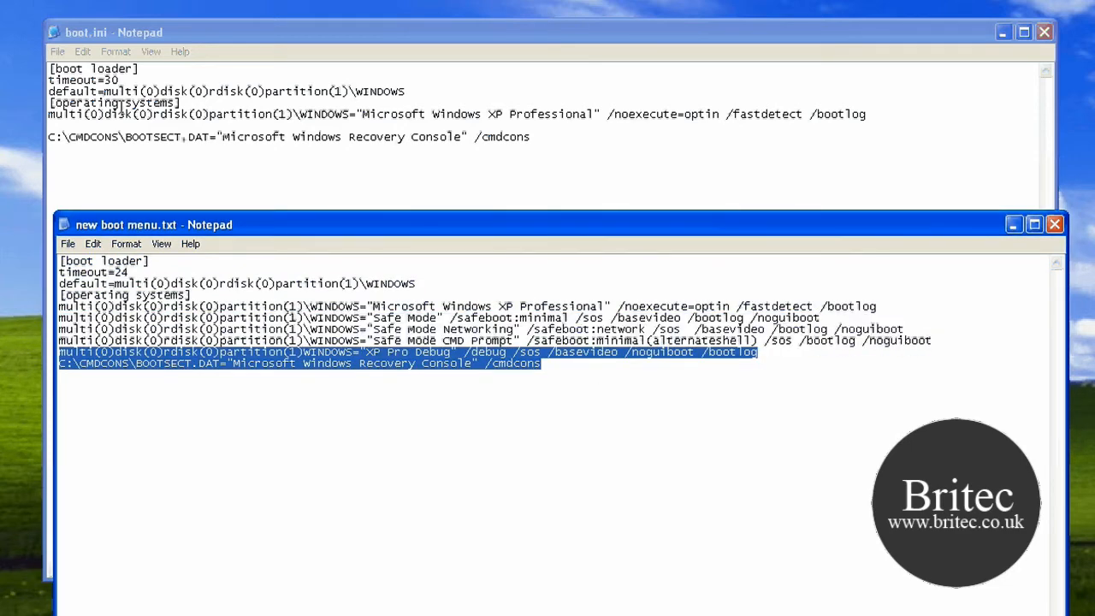
{"action": "left_click", "coordinate": [127, 272]}
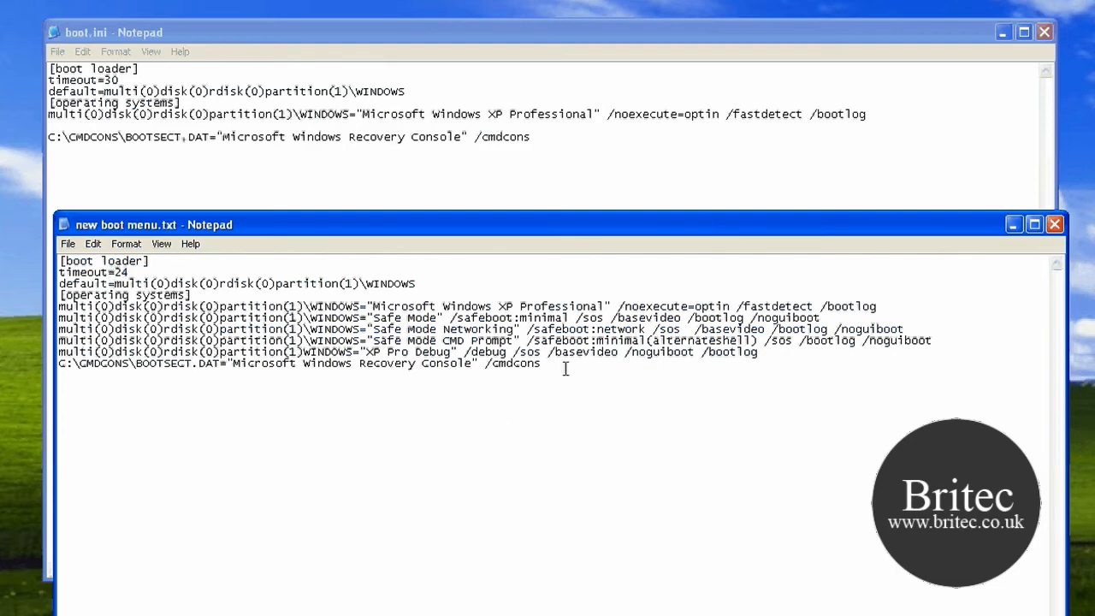
Step: Replace the entire contents of boot.ini with all the text copied from new boot menu.txt
{"action": "key", "text": "ctrl+a"}
{"action": "right_click", "coordinate": [168, 326]}
{"action": "left_click", "coordinate": [186, 370]}
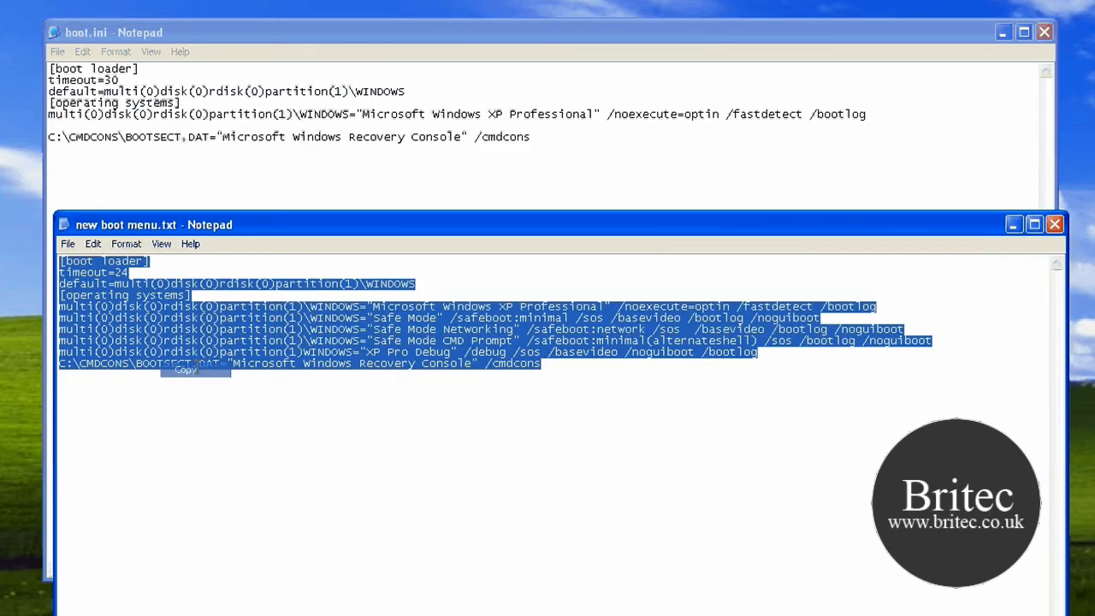
{"action": "left_click", "coordinate": [502, 196]}
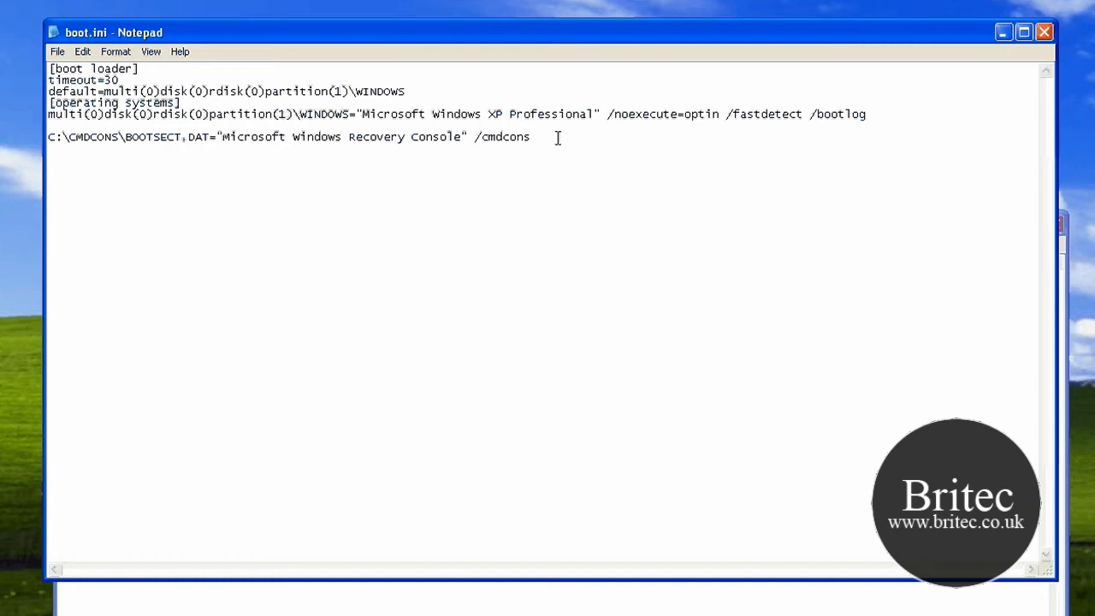
{"action": "left_click", "coordinate": [513, 604]}
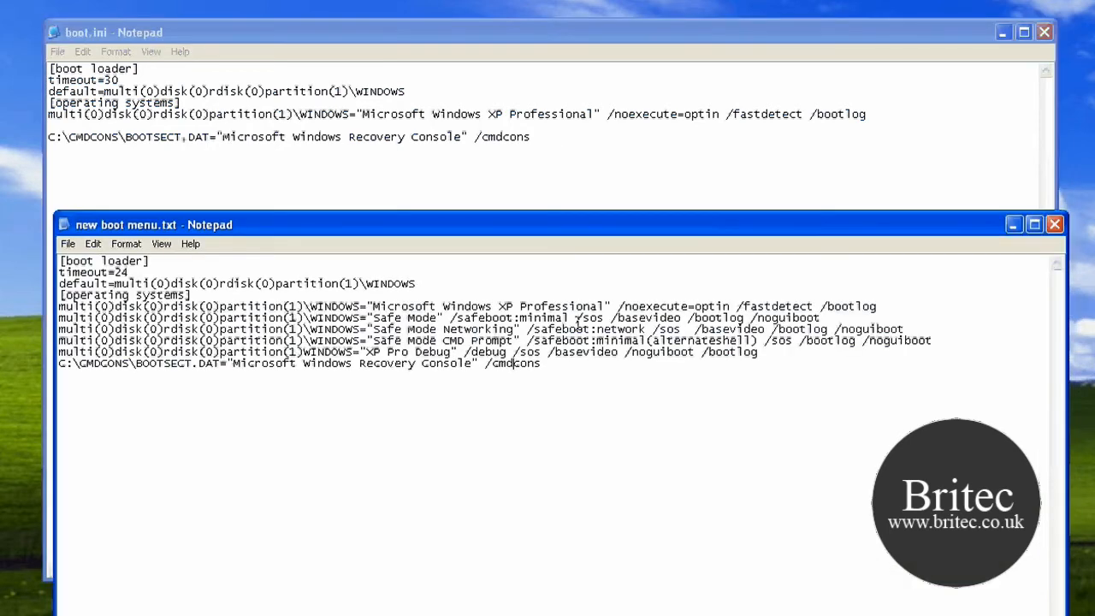
{"action": "left_click", "coordinate": [403, 205]}
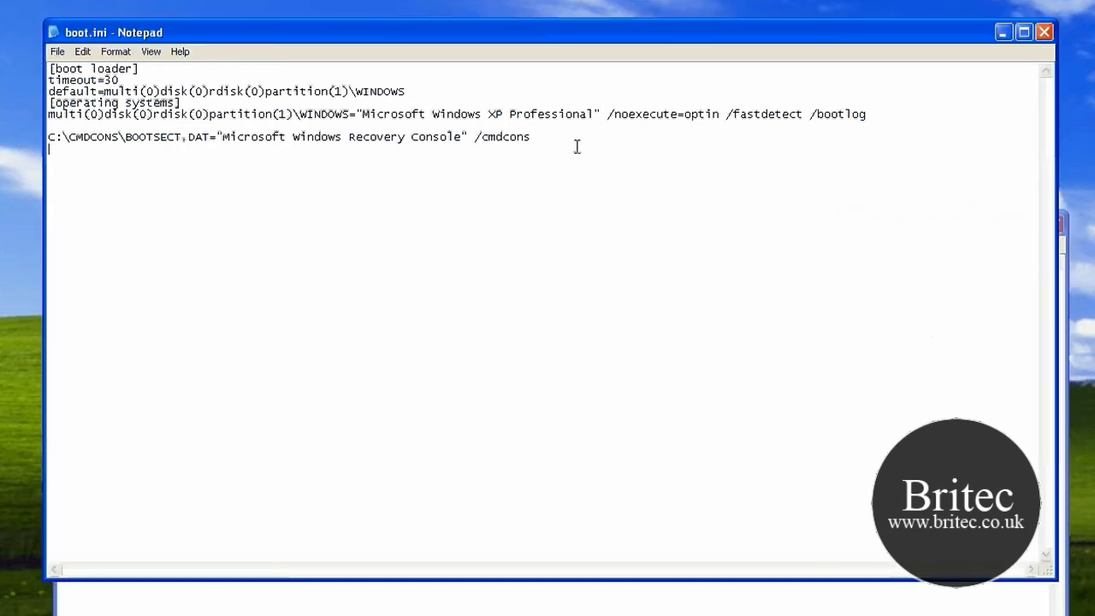
{"action": "key", "text": "ctrl+a"}
{"action": "right_click", "coordinate": [101, 93]}
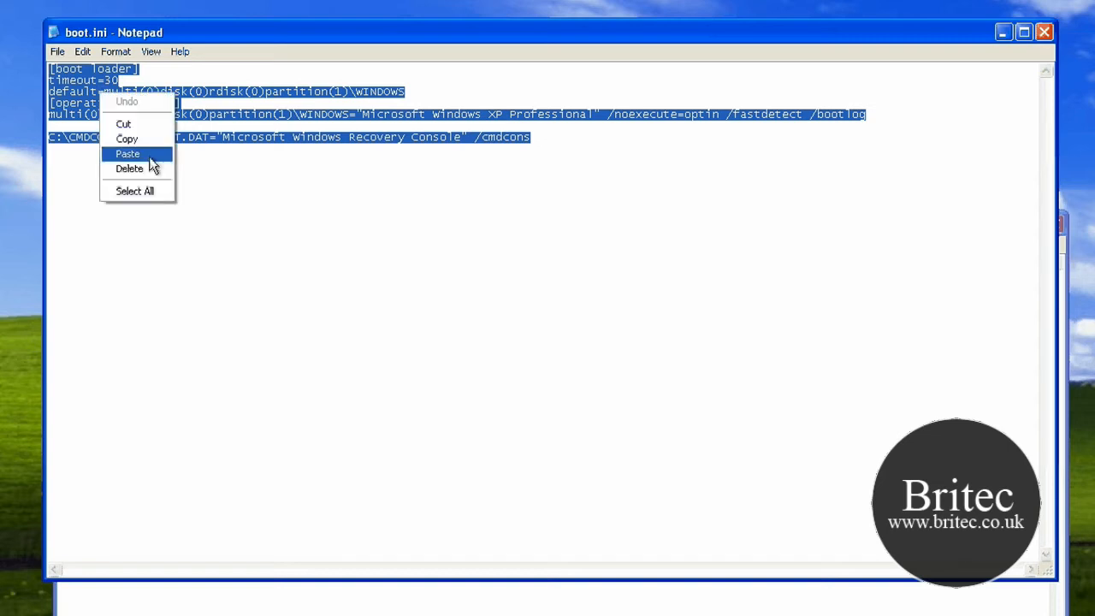
{"action": "left_click", "coordinate": [128, 154]}
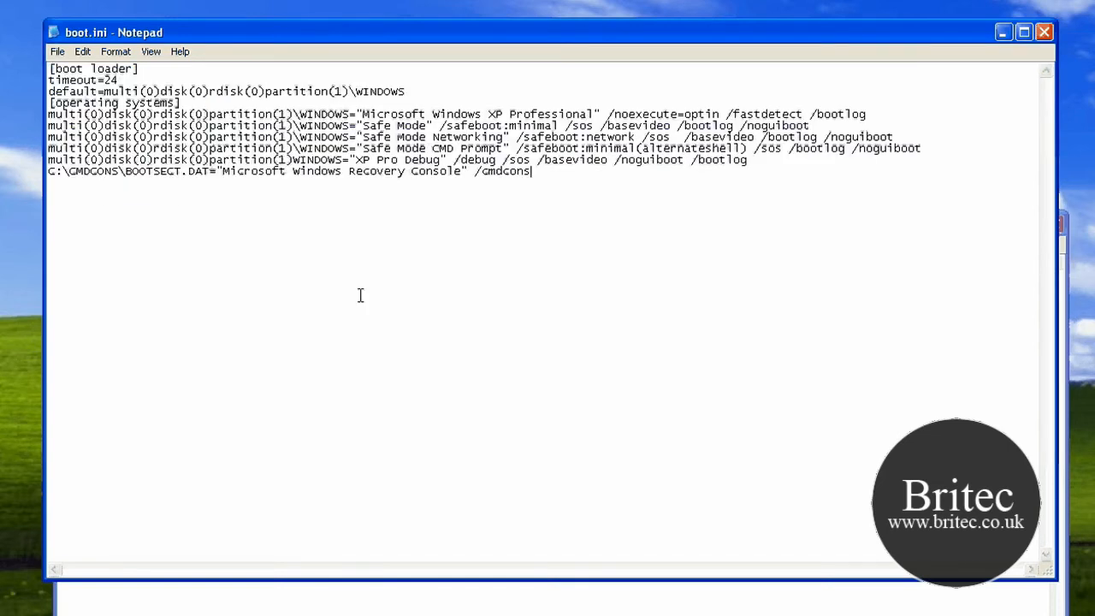
Step: Save boot.ini and close both boot.ini and new boot menu.txt
{"action": "left_click", "coordinate": [57, 51]}
{"action": "left_click", "coordinate": [74, 97]}
{"action": "left_click", "coordinate": [1045, 32]}
{"action": "left_click", "coordinate": [1056, 224]}
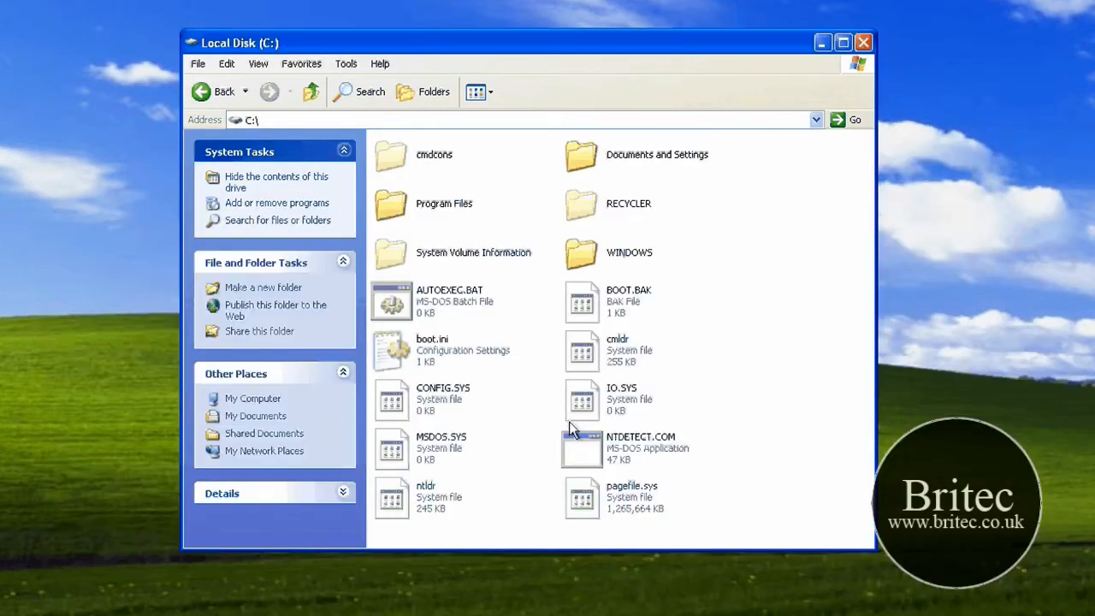
Step: Reopen boot.ini from the C: drive to check the saved entries, close it, and view the file's properties
{"action": "double_click", "coordinate": [406, 350]}
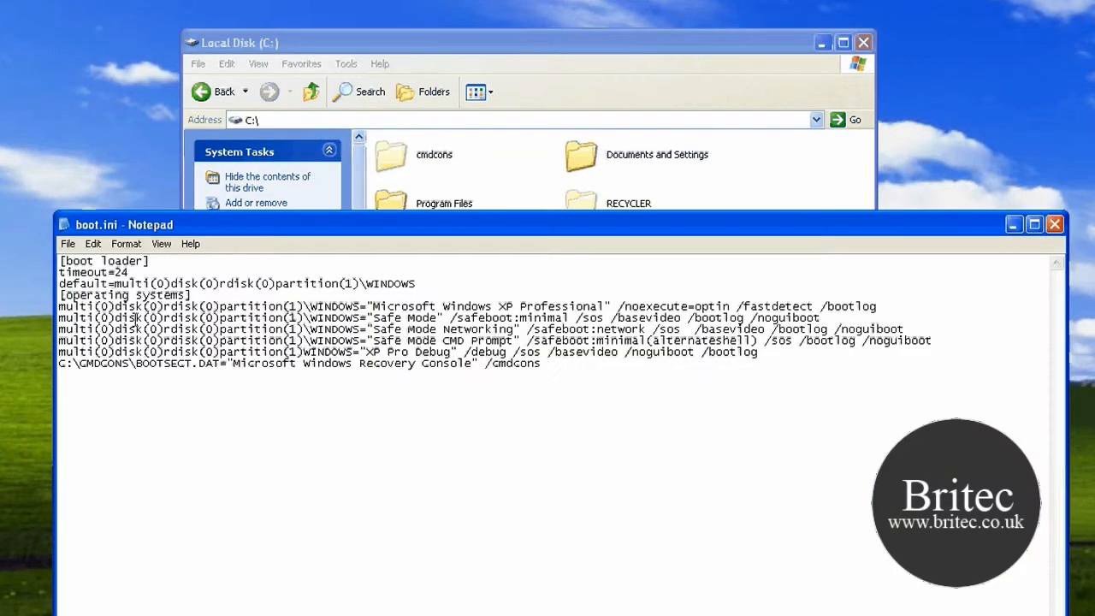
{"action": "left_click", "coordinate": [1048, 228]}
{"action": "right_click", "coordinate": [416, 344]}
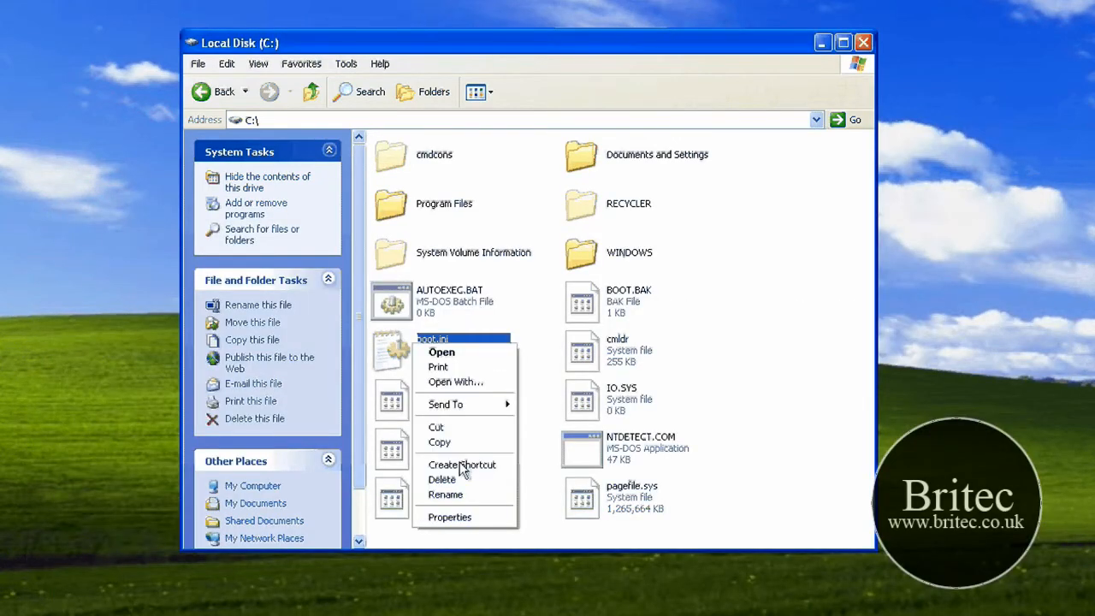
{"action": "left_click", "coordinate": [449, 517]}
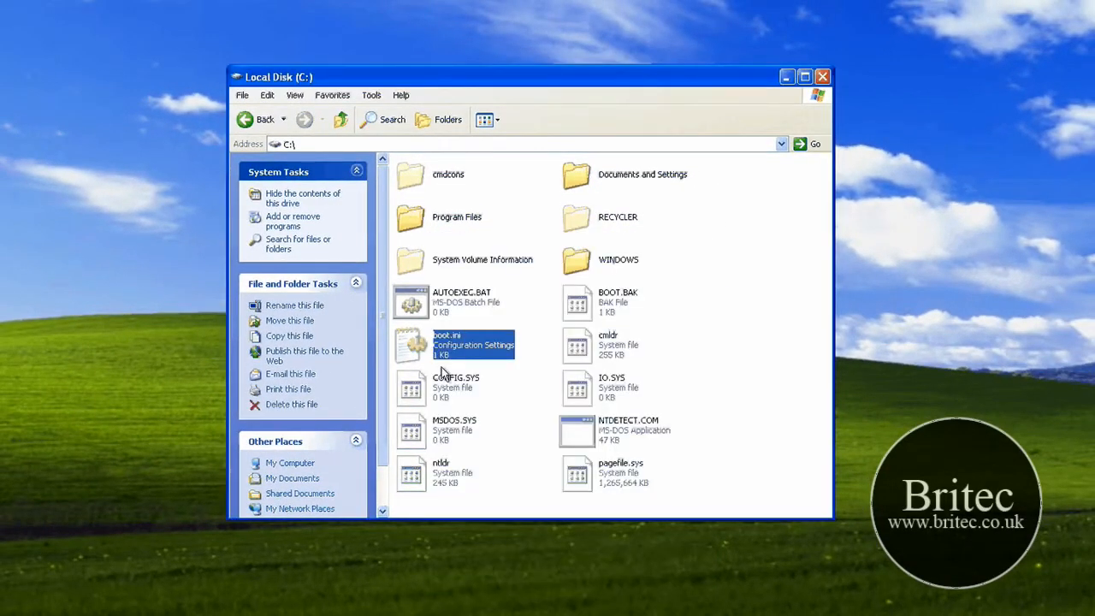
{"action": "left_click", "coordinate": [554, 461]}
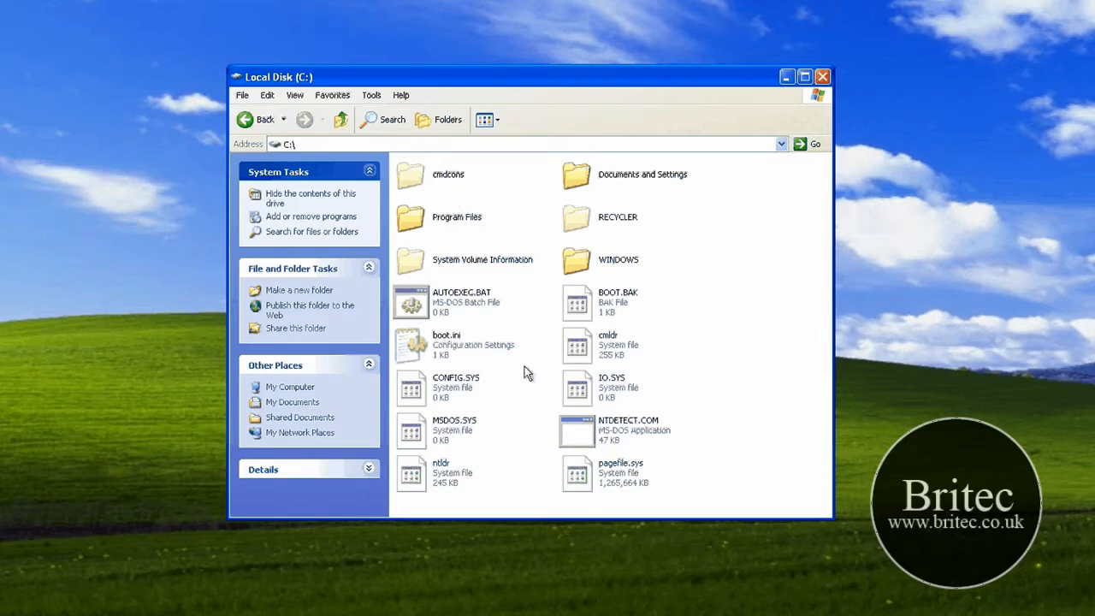
Step: Look through the files in the cmdcons folder and return to the C: drive
{"action": "double_click", "coordinate": [445, 186]}
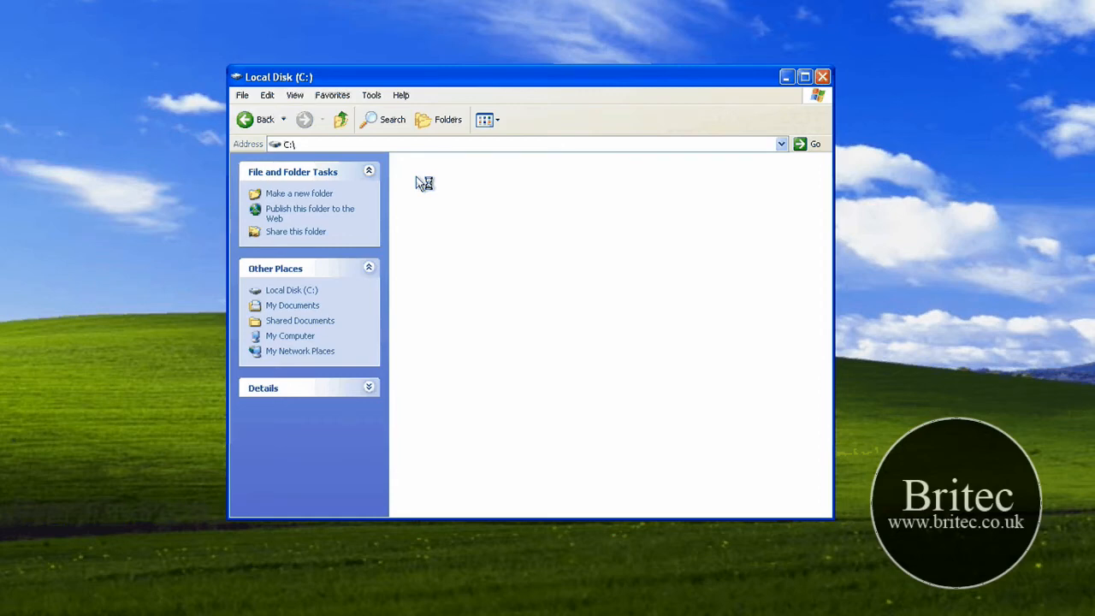
{"action": "scroll", "coordinate": [720, 360], "scroll_direction": "down", "scroll_amount": 10}
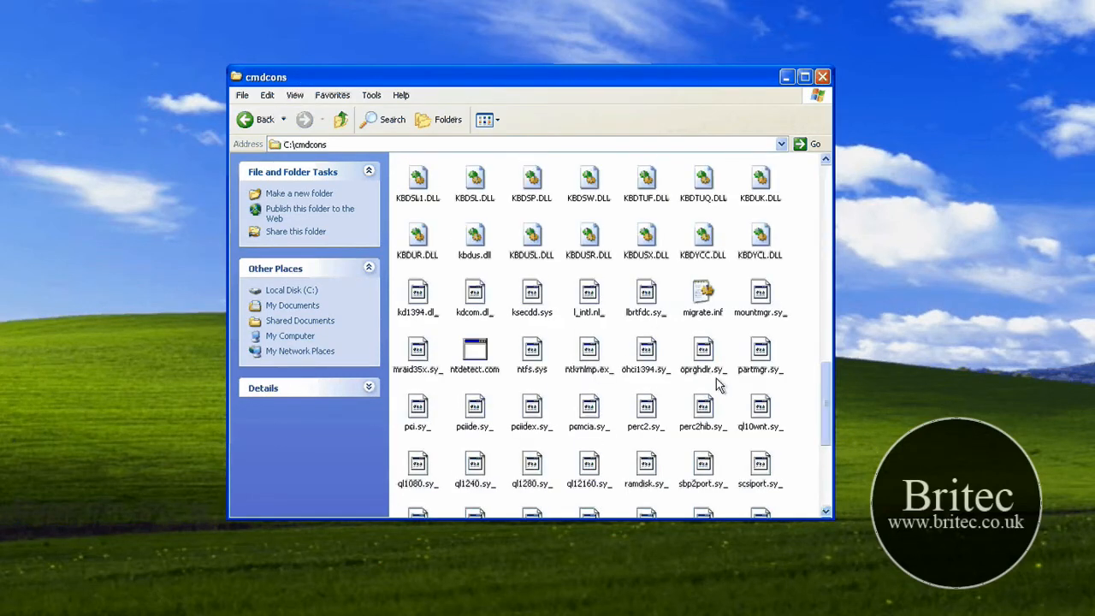
{"action": "left_click", "coordinate": [256, 120]}
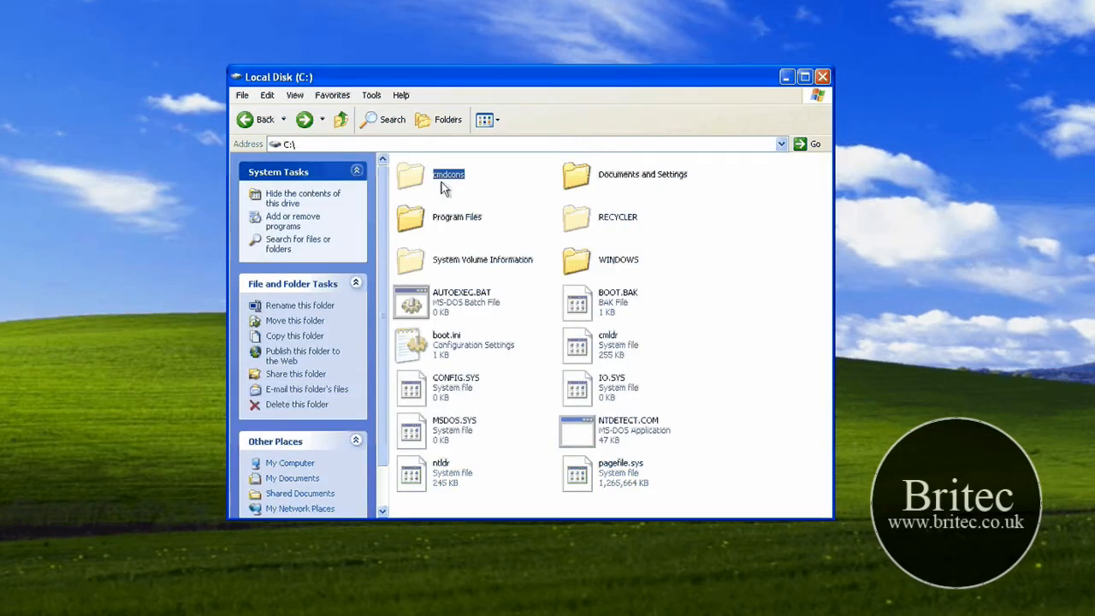
Step: Apply folder options that hide protected operating system files and keep hidden files and folders shown
{"action": "left_click", "coordinate": [370, 95]}
{"action": "left_click", "coordinate": [395, 154]}
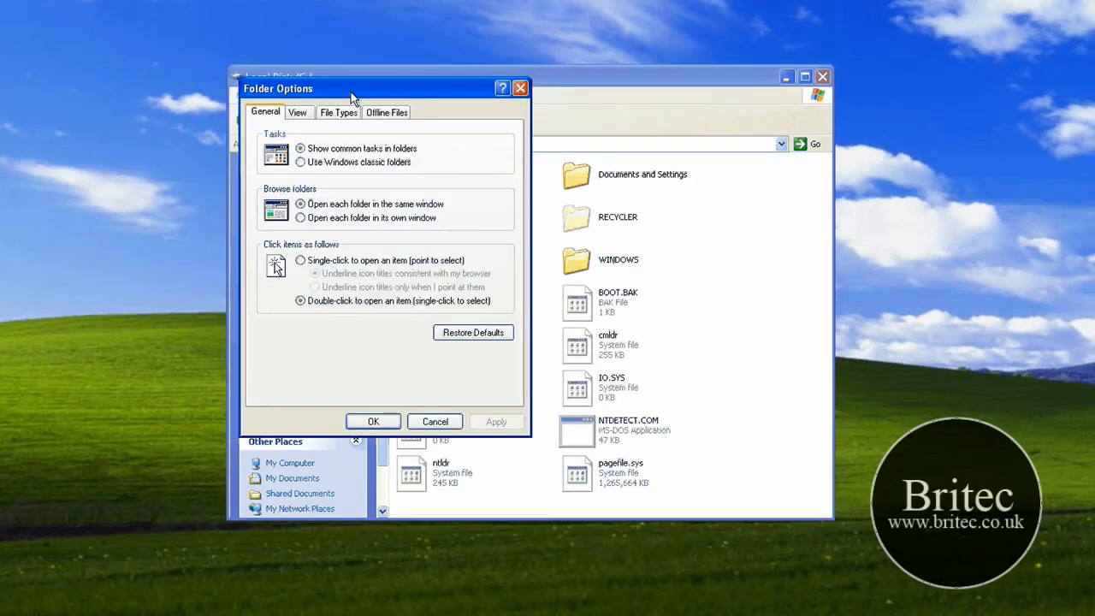
{"action": "left_click_drag", "start_coordinate": [352, 98], "coordinate": [502, 175]}
{"action": "left_click", "coordinate": [448, 189]}
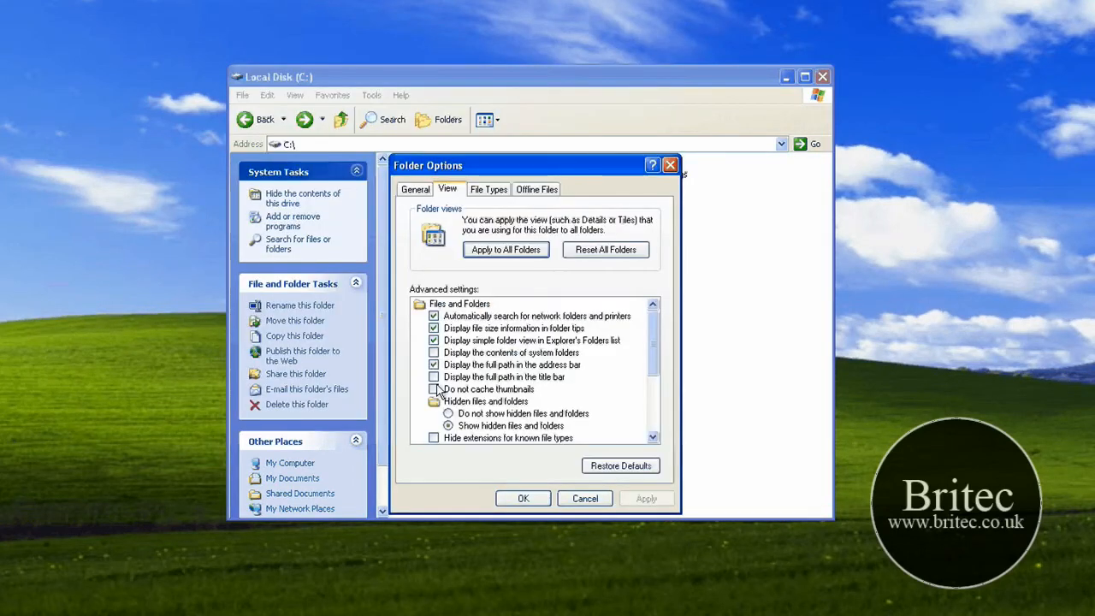
{"action": "left_click", "coordinate": [514, 414]}
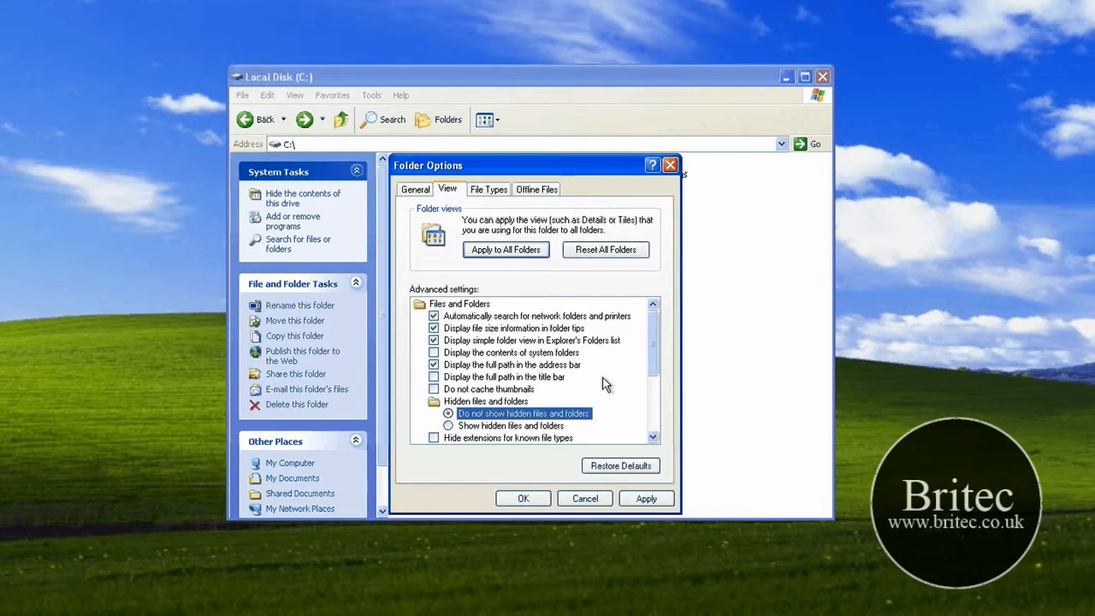
{"action": "scroll", "coordinate": [442, 388], "scroll_direction": "down", "scroll_amount": 2}
{"action": "left_click", "coordinate": [452, 376]}
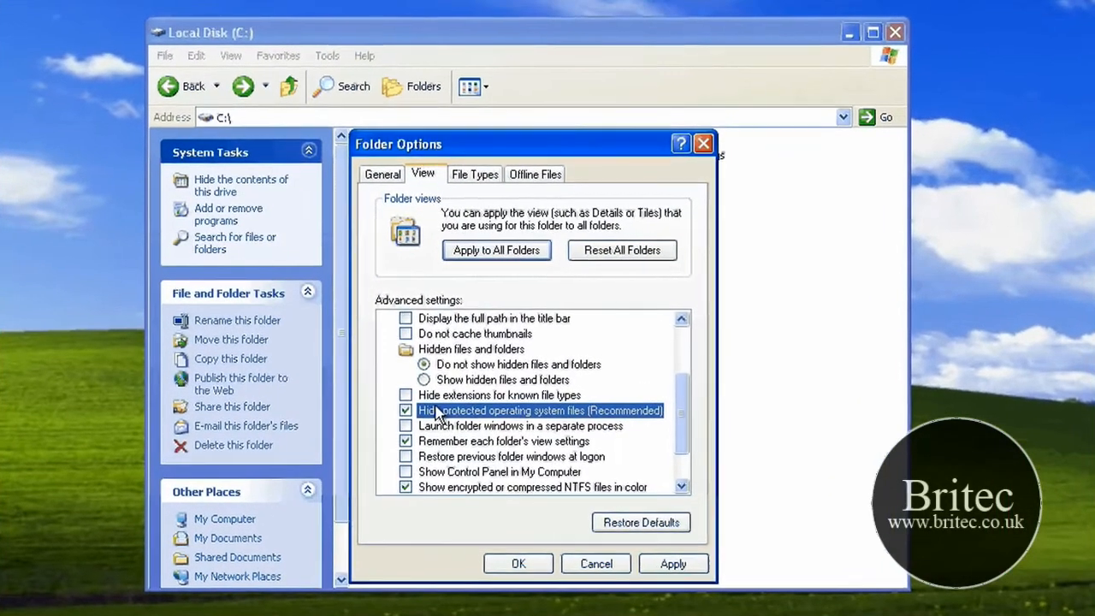
{"action": "left_click", "coordinate": [462, 379]}
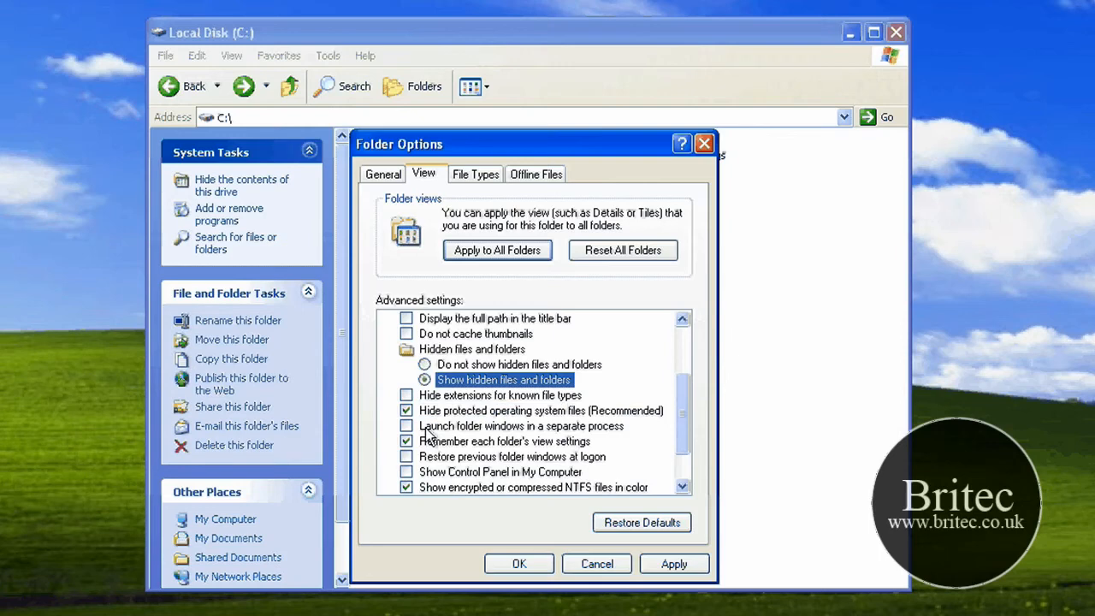
{"action": "left_click", "coordinate": [674, 565]}
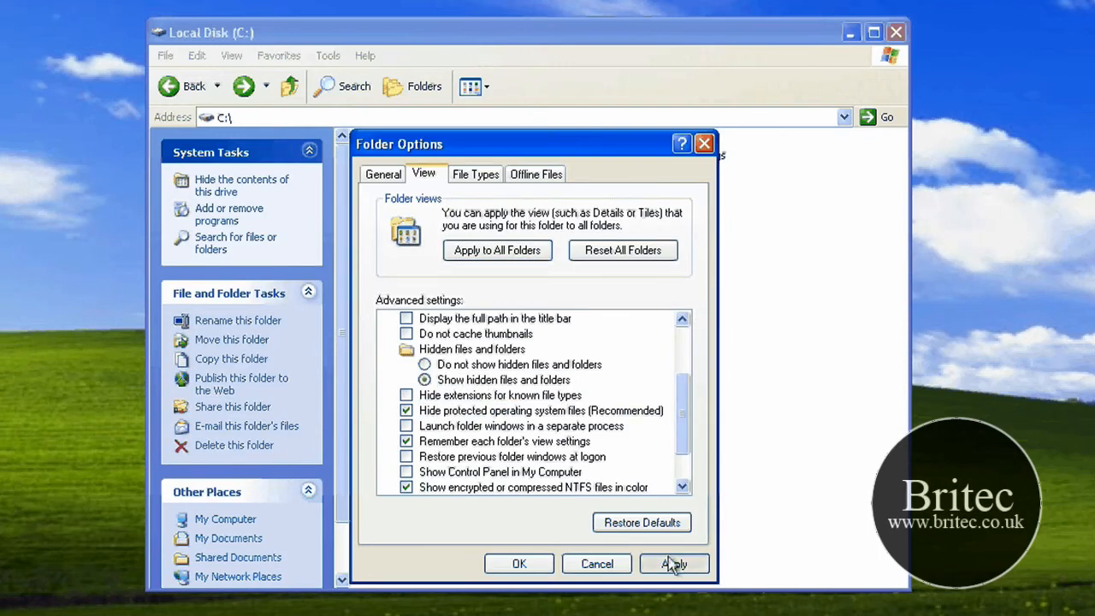
{"action": "left_click", "coordinate": [519, 564]}
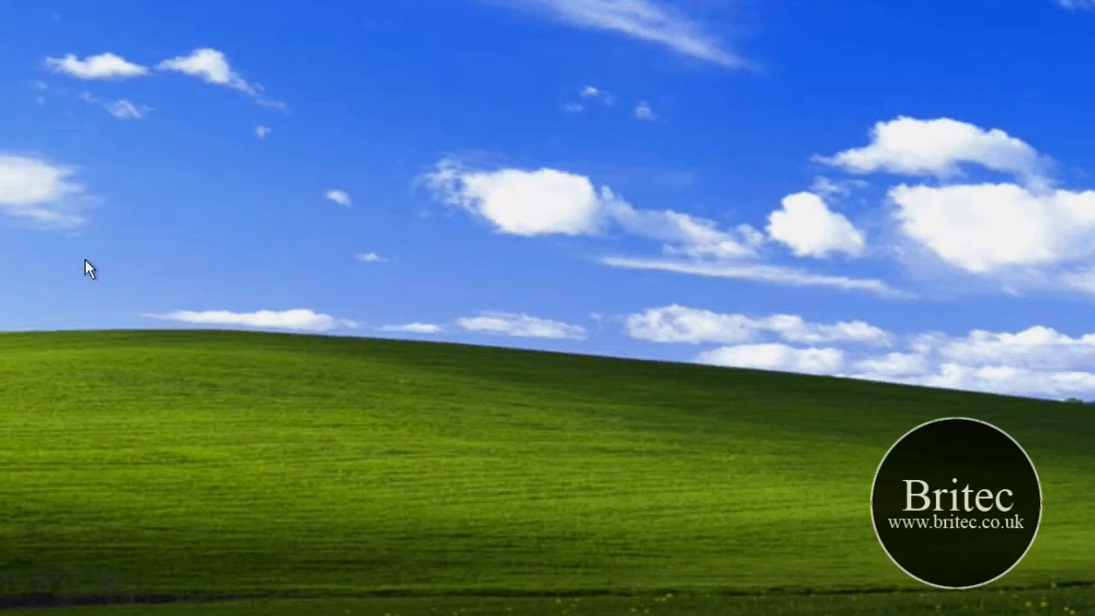
{"action": "key", "text": "super"}
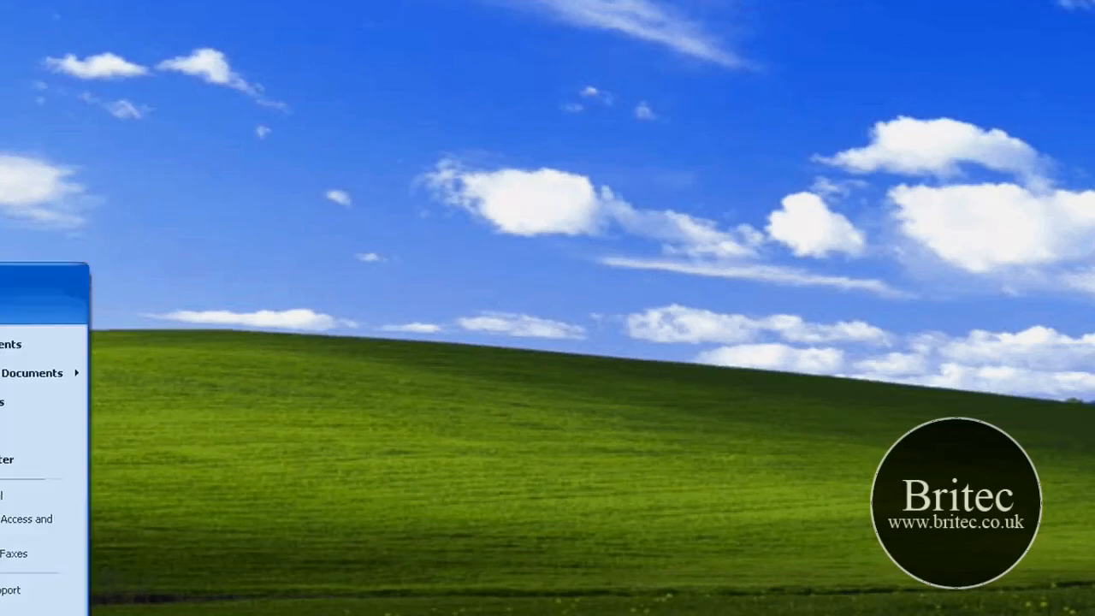
{"action": "left_click", "coordinate": [41, 615]}
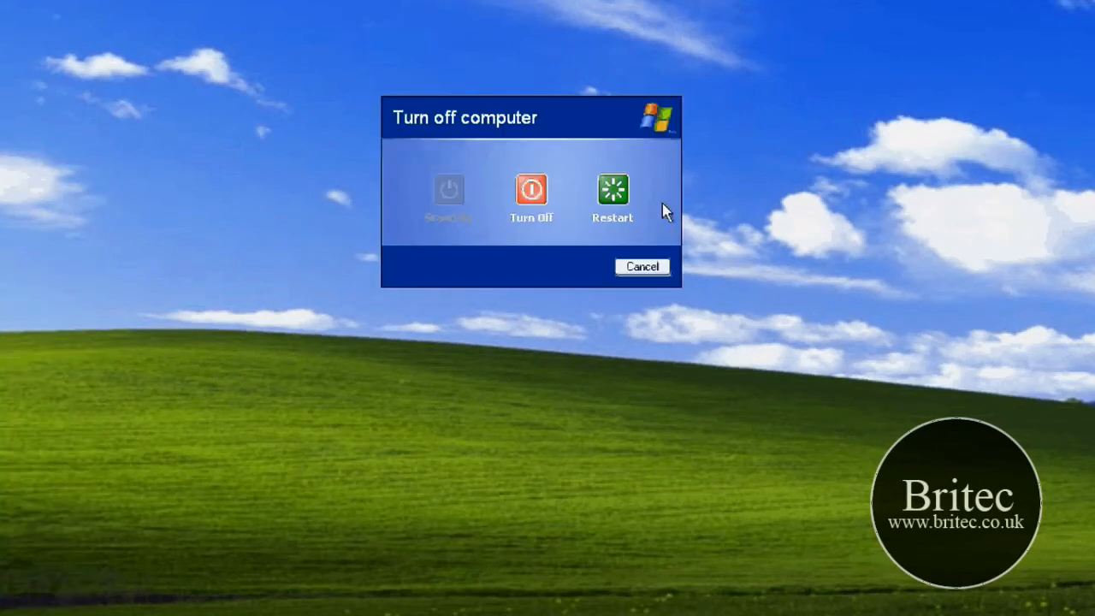
{"action": "left_click", "coordinate": [643, 267]}
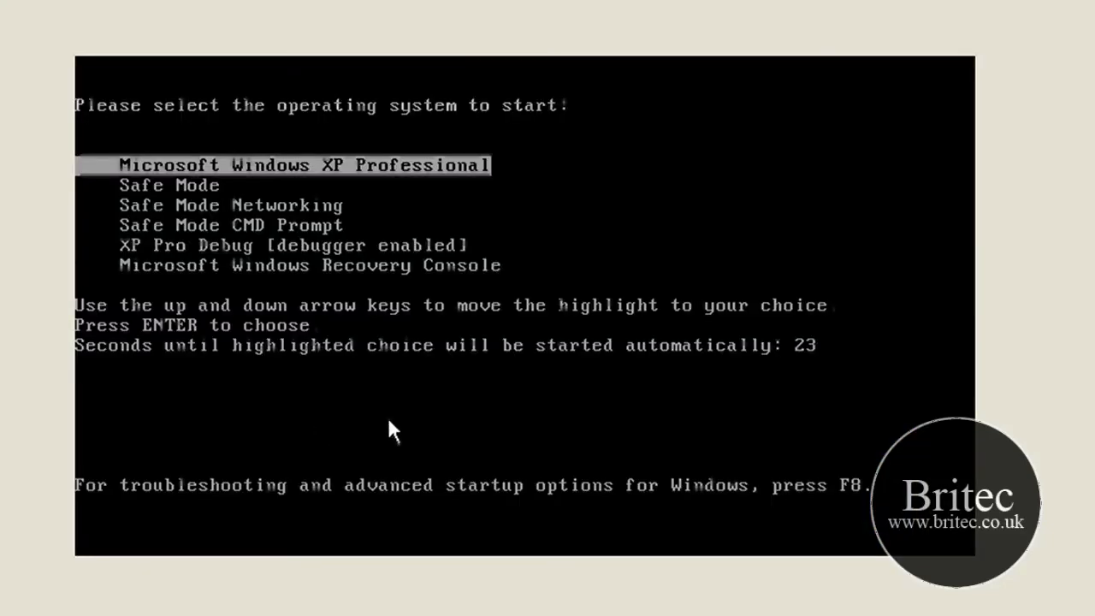
Step: Step through the boot menu's operating system entries down to Microsoft Windows Recovery Console
{"action": "key", "text": "Down"}
{"action": "key", "text": "Down"}
{"action": "key", "text": "Down"}
{"action": "key", "text": "Down"}
{"action": "key", "text": "Down"}
{"action": "key", "text": "Up"}
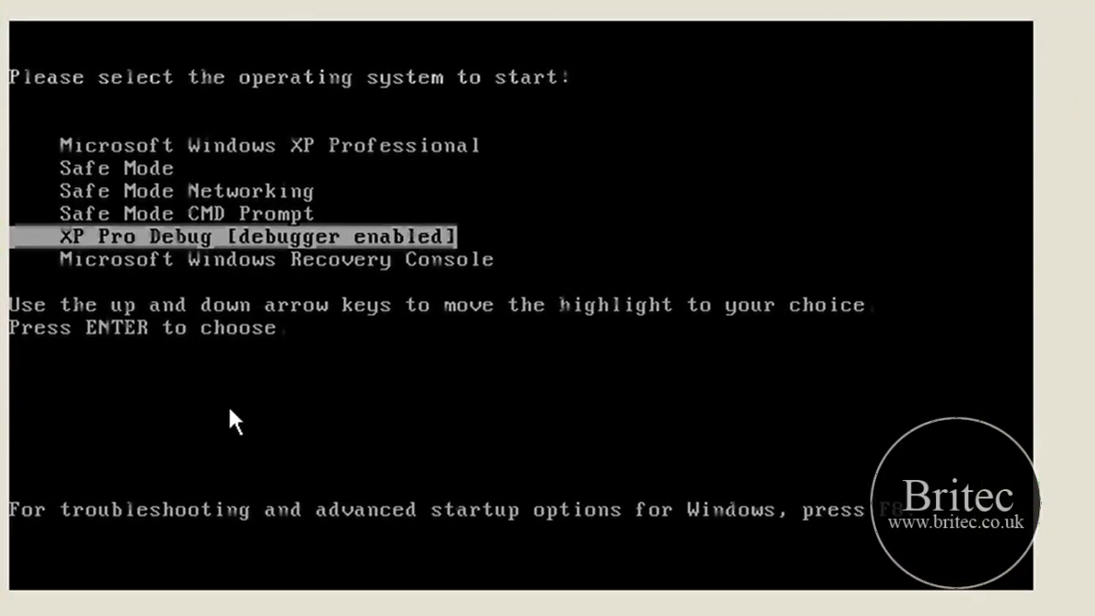
{"action": "key", "text": "Up"}
{"action": "key", "text": "Down"}
{"action": "key", "text": "Down"}
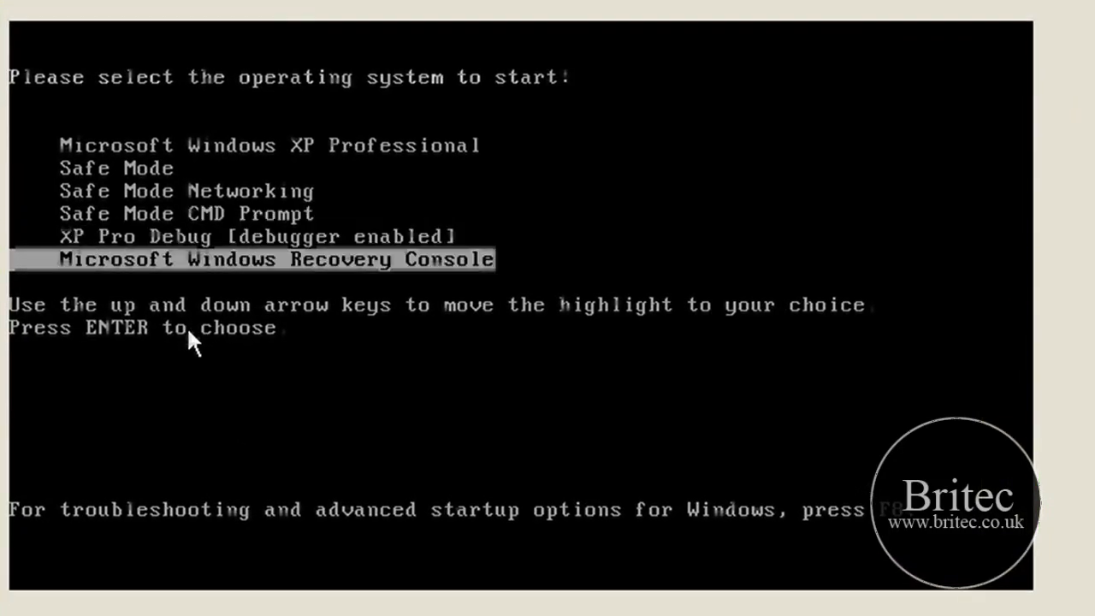
Step: Start Safe Mode from the boot menu, log on with the Britec account, and proceed to work in safe mode
{"action": "key", "text": "Up"}
{"action": "key", "text": "Up"}
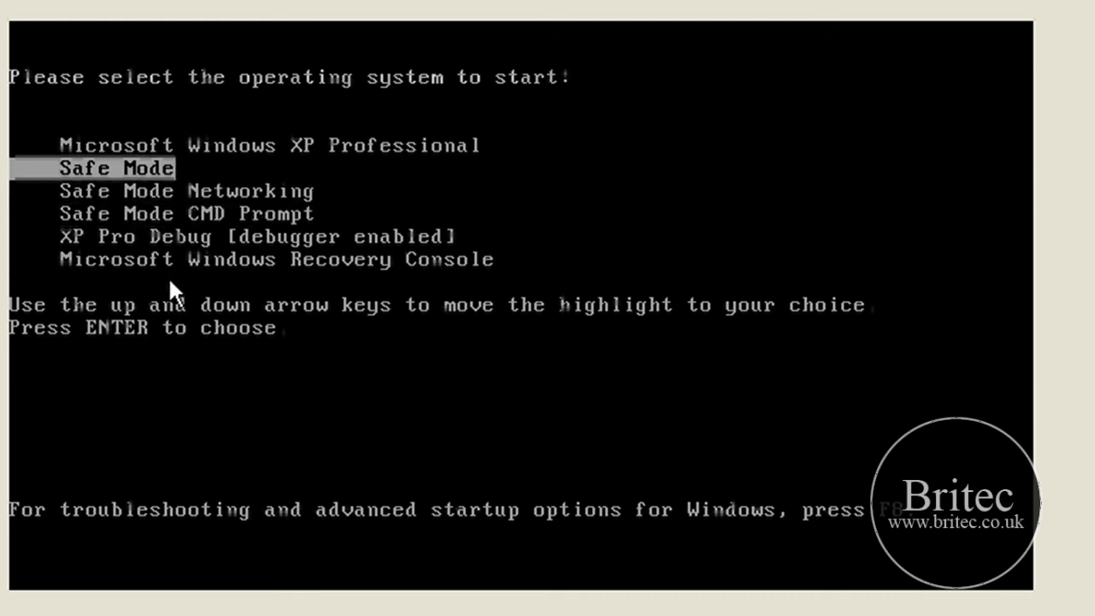
{"action": "key", "text": "Return"}
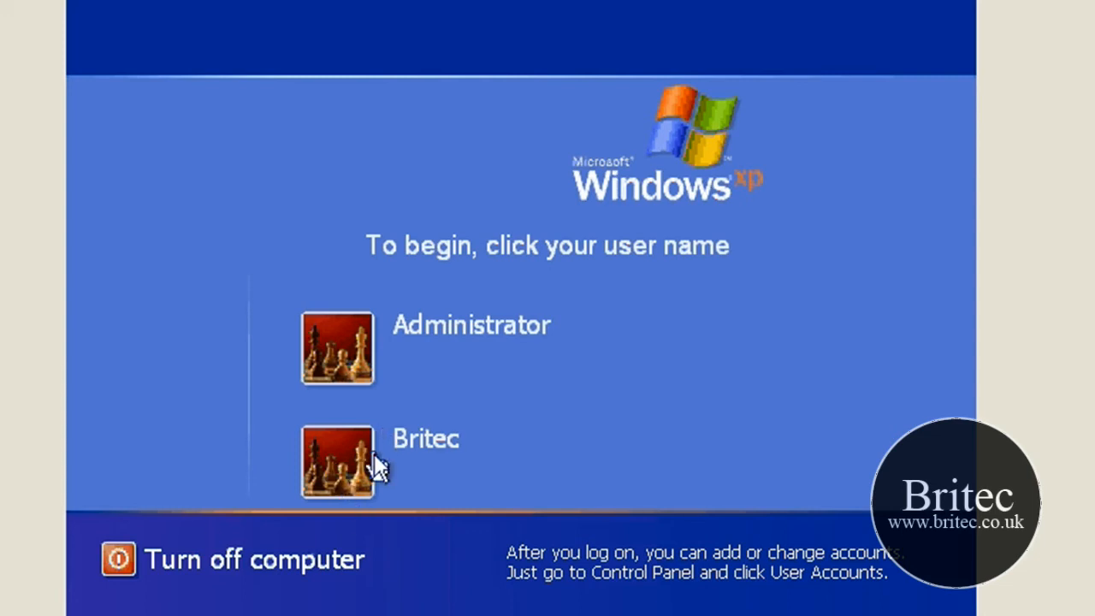
{"action": "left_click", "coordinate": [345, 459]}
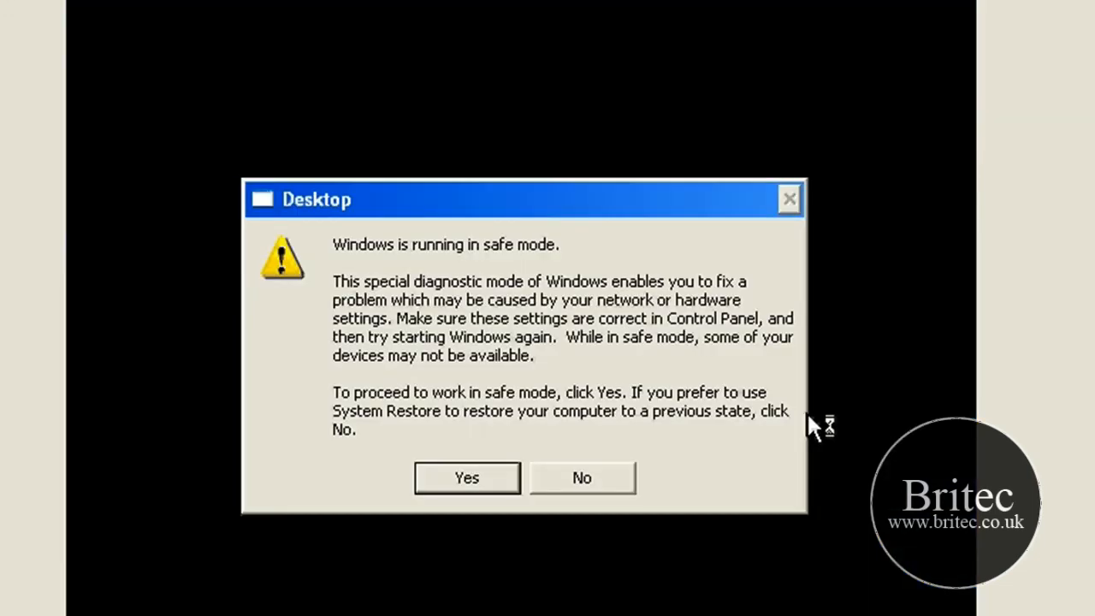
{"action": "left_click", "coordinate": [465, 475]}
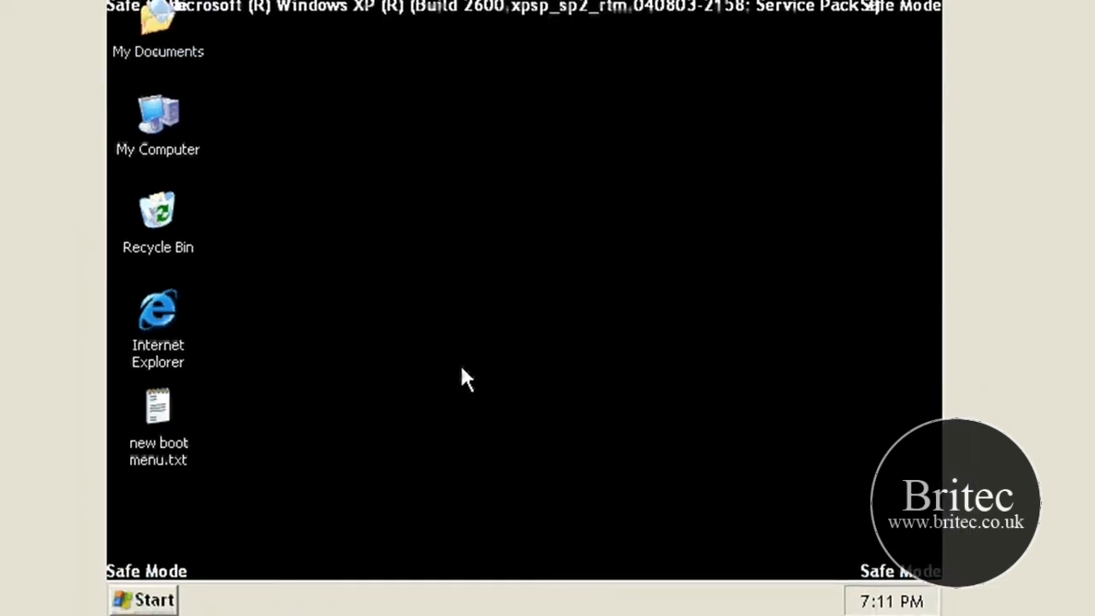
Step: Restart the computer from Safe Mode and start Microsoft Windows XP Professional from the boot menu
{"action": "left_click", "coordinate": [190, 589]}
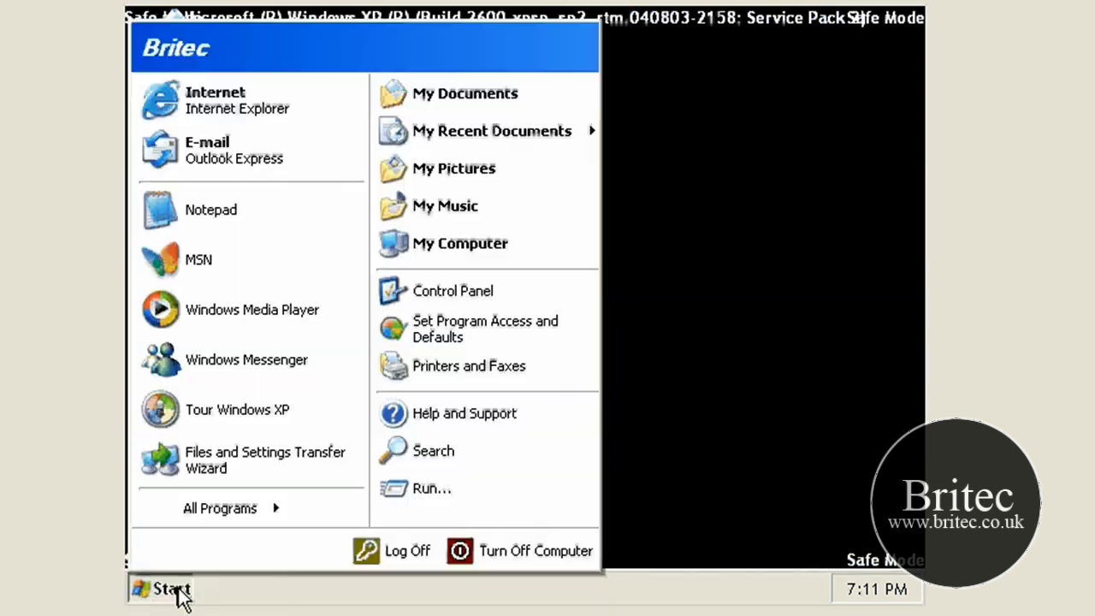
{"action": "left_click", "coordinate": [549, 553]}
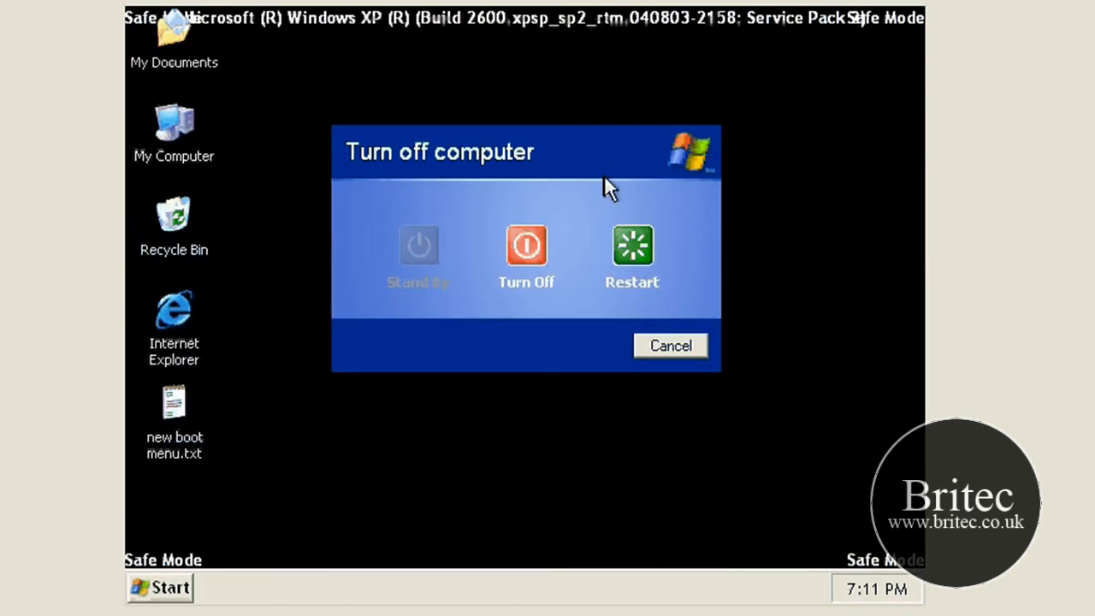
{"action": "left_click", "coordinate": [628, 243]}
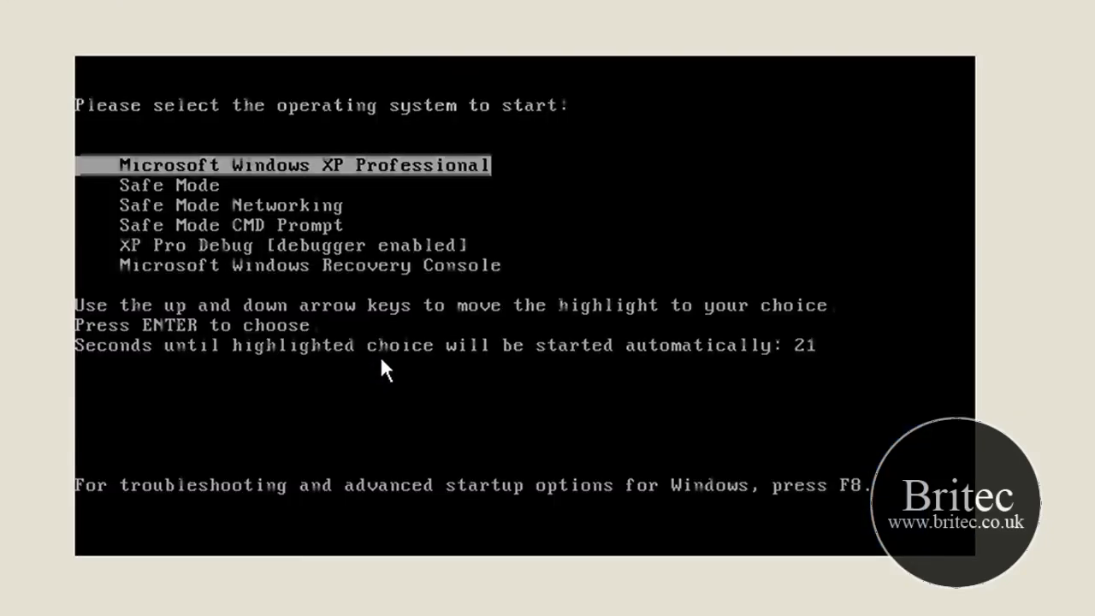
{"action": "key", "text": "Return"}
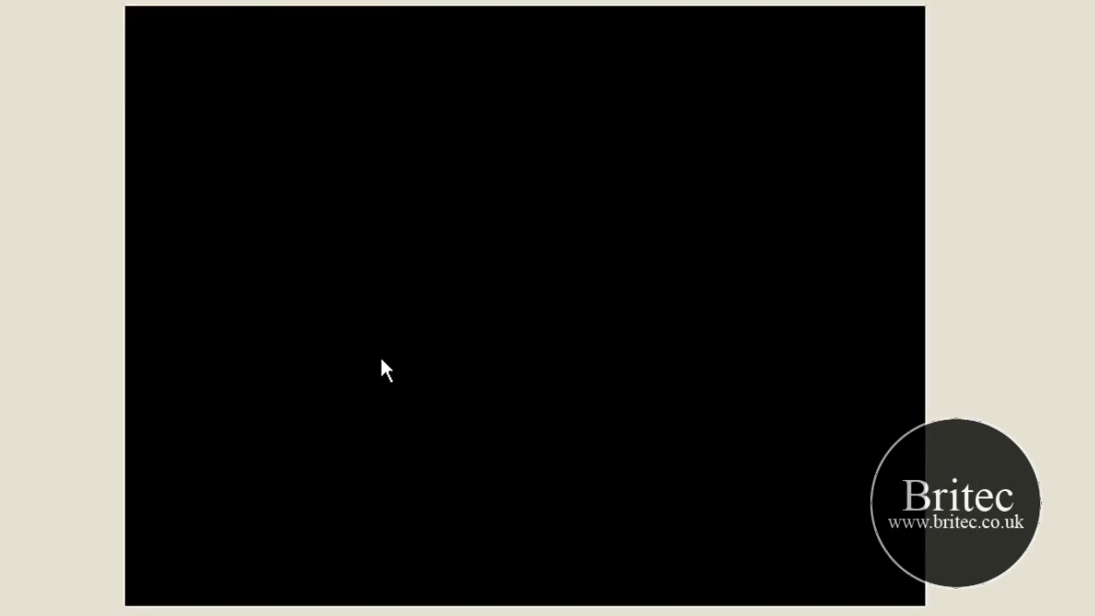